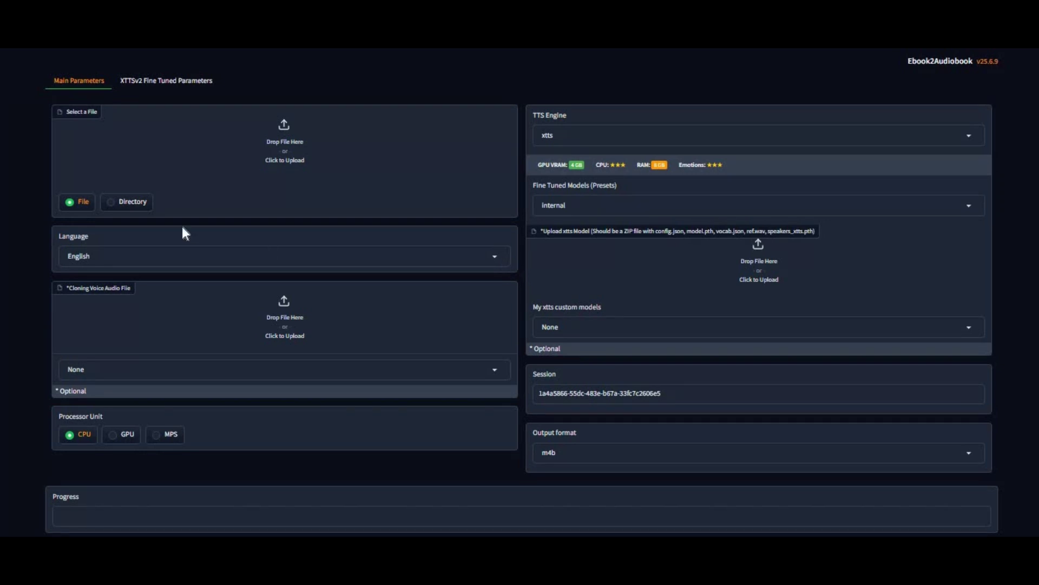
Examine the available languages, the output settings and the TTS engine options in the Ebook2Audiobook main parameters.
{"action": "left_click", "coordinate": [150, 256]}
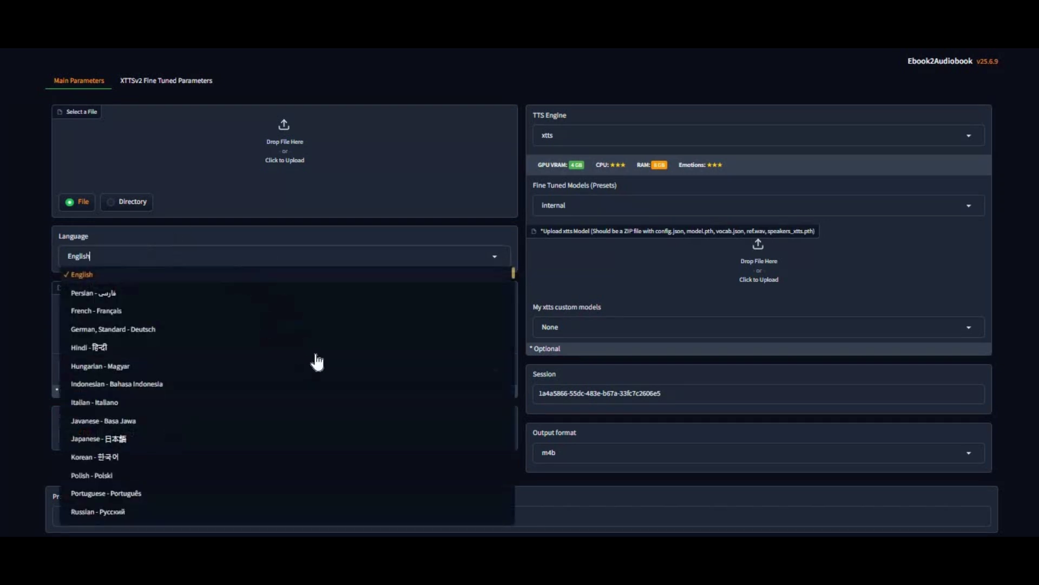
{"action": "scroll", "coordinate": [314, 358], "scroll_direction": "down", "scroll_amount": 5}
{"action": "scroll", "coordinate": [312, 357], "scroll_direction": "down", "scroll_amount": 15}
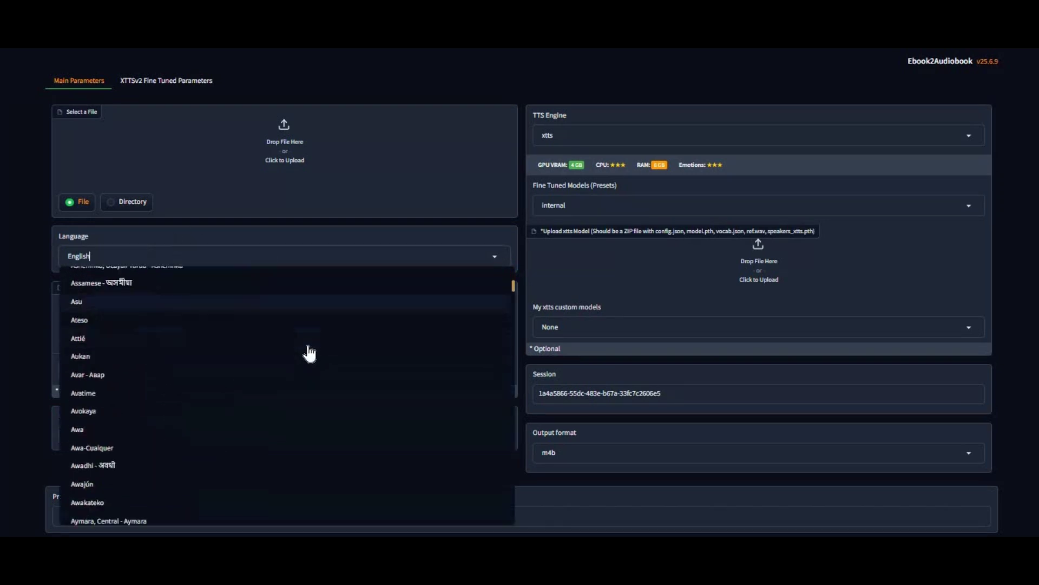
{"action": "scroll", "coordinate": [309, 351], "scroll_direction": "down", "scroll_amount": 15}
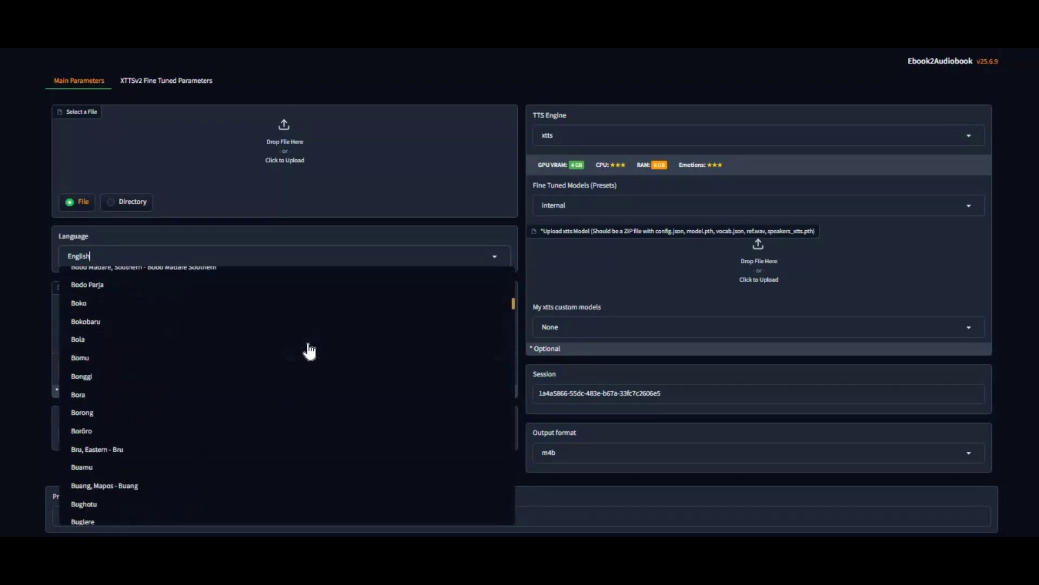
{"action": "left_click", "coordinate": [25, 336]}
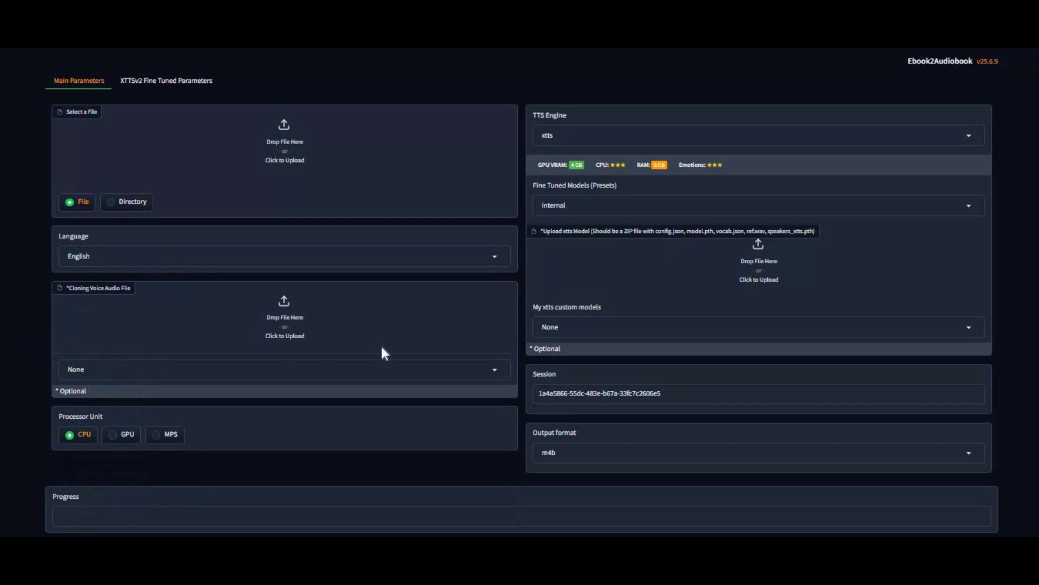
{"action": "scroll", "coordinate": [381, 351], "scroll_direction": "down", "scroll_amount": 2}
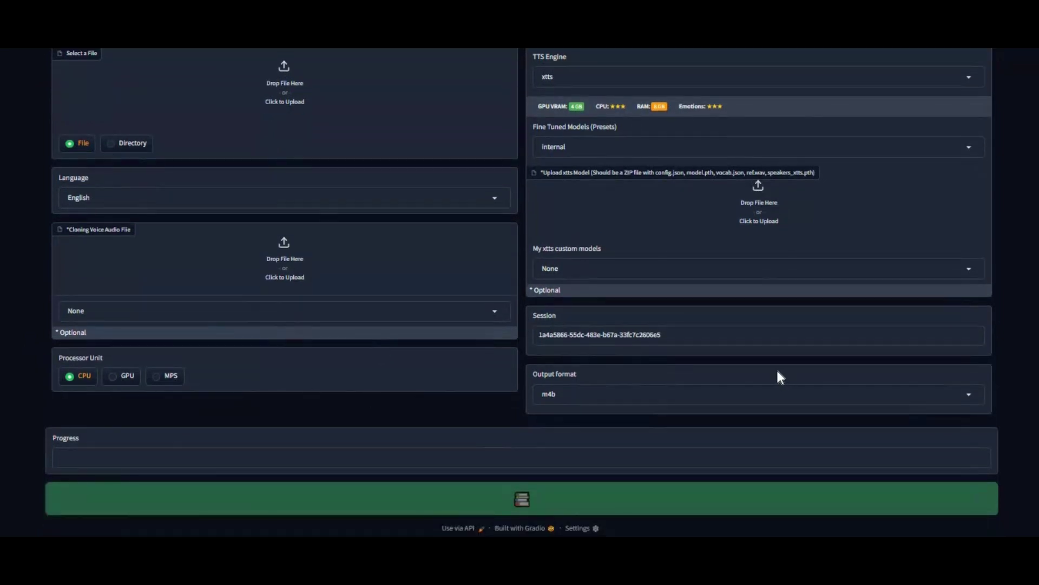
{"action": "scroll", "coordinate": [780, 377], "scroll_direction": "up", "scroll_amount": 2}
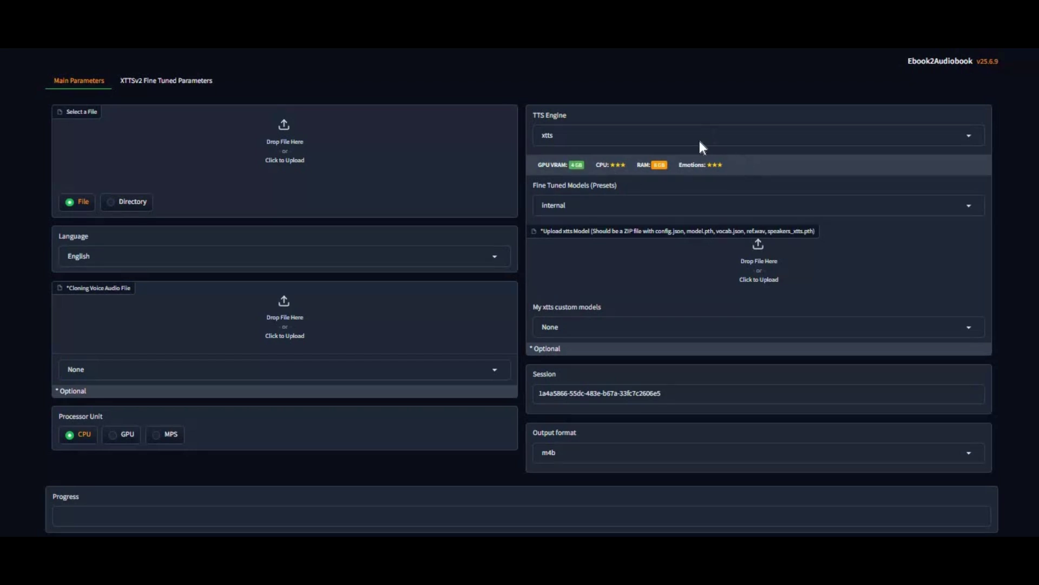
{"action": "left_click", "coordinate": [682, 135]}
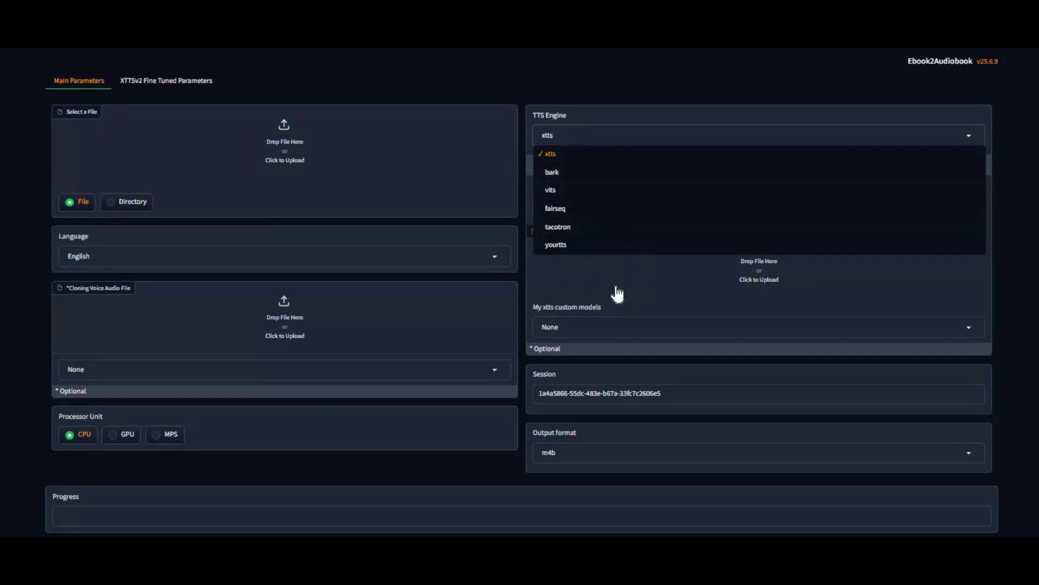
{"action": "left_click", "coordinate": [631, 334]}
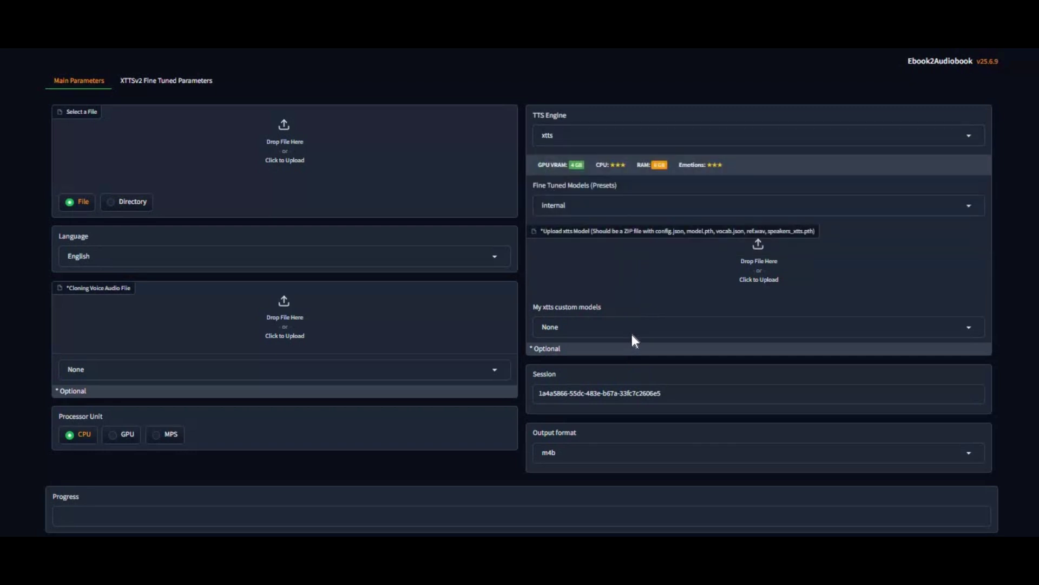
{"action": "left_click", "coordinate": [789, 303]}
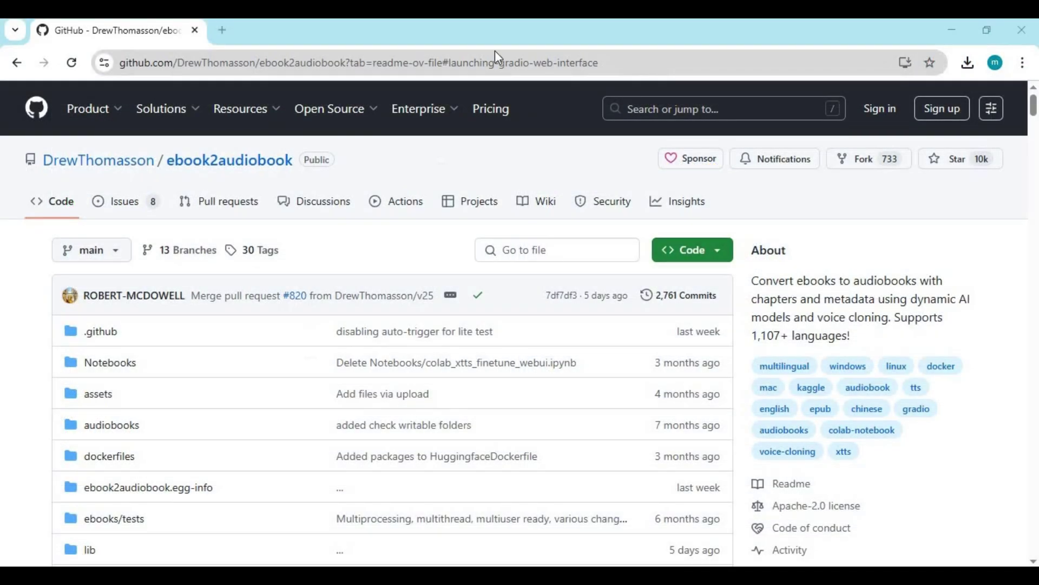
Switch to the ebook2audiobook GitHub page and examine its file list and README, from the run options to the features section.
{"action": "left_click", "coordinate": [496, 58]}
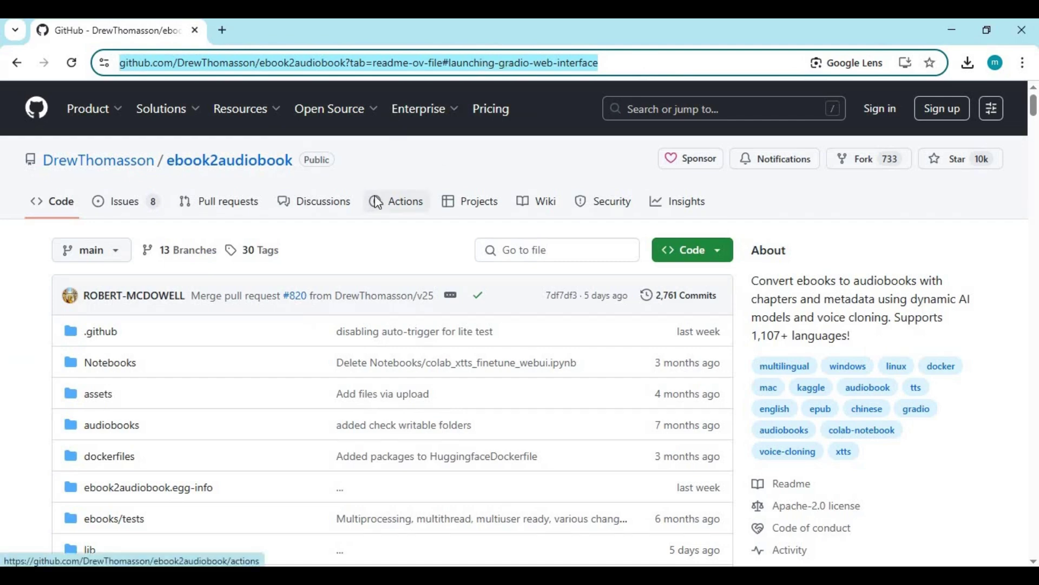
{"action": "scroll", "coordinate": [377, 201], "scroll_direction": "down", "scroll_amount": 1}
{"action": "scroll", "coordinate": [378, 202], "scroll_direction": "down", "scroll_amount": 10}
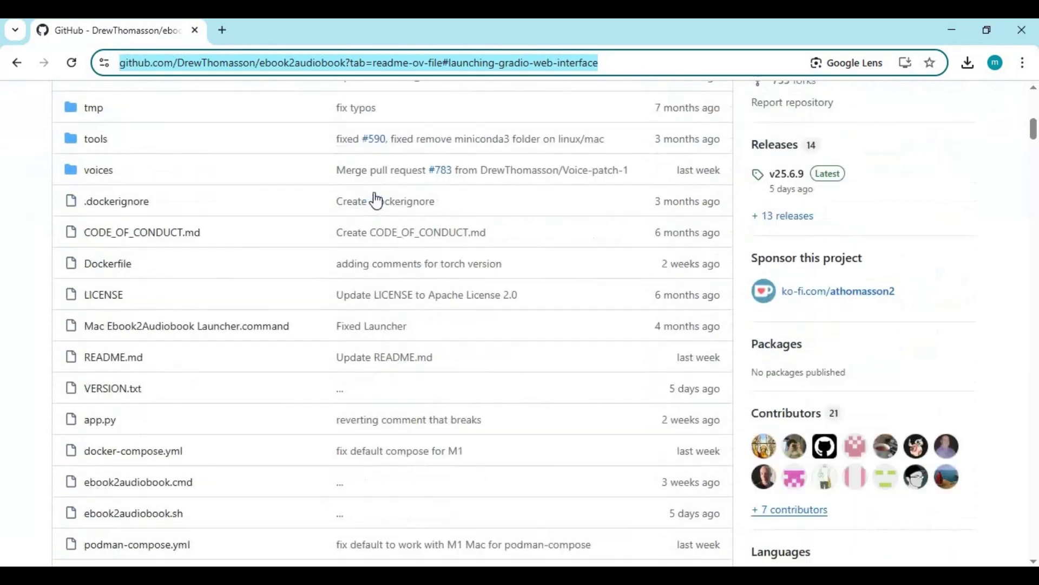
{"action": "scroll", "coordinate": [377, 201], "scroll_direction": "down", "scroll_amount": 5}
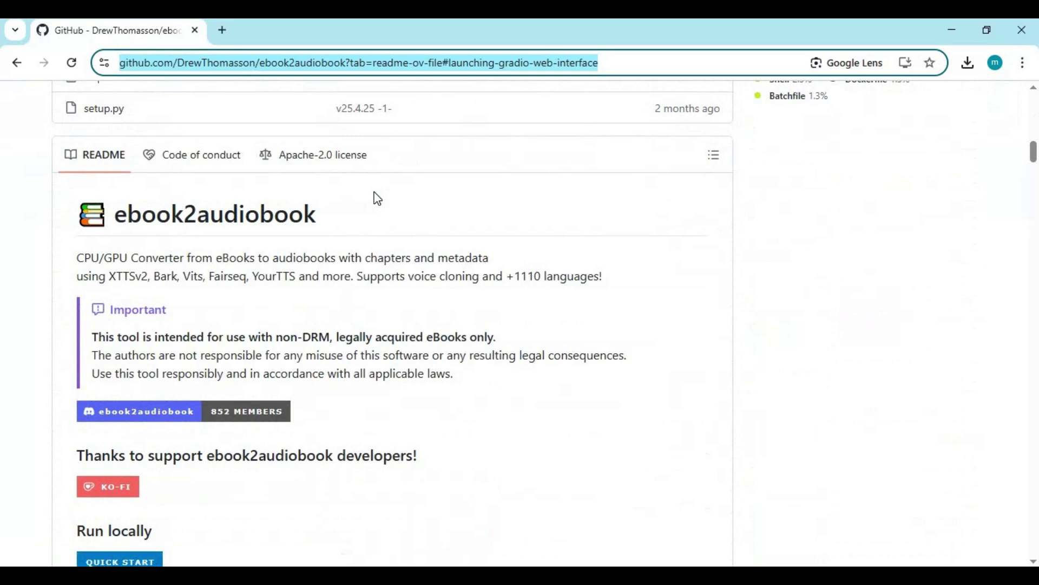
{"action": "scroll", "coordinate": [378, 199], "scroll_direction": "down", "scroll_amount": 4}
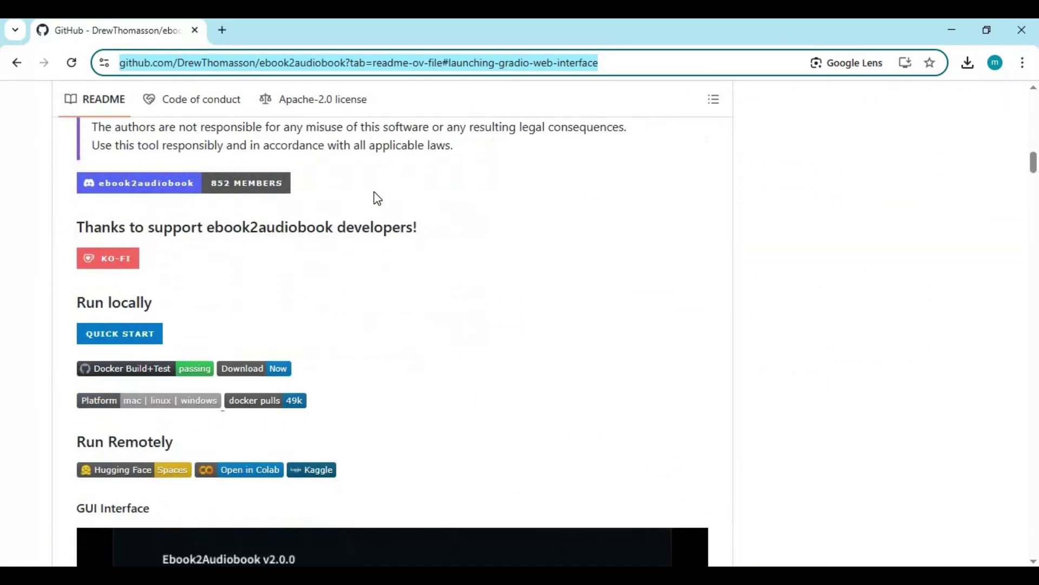
{"action": "scroll", "coordinate": [378, 199], "scroll_direction": "down", "scroll_amount": 3}
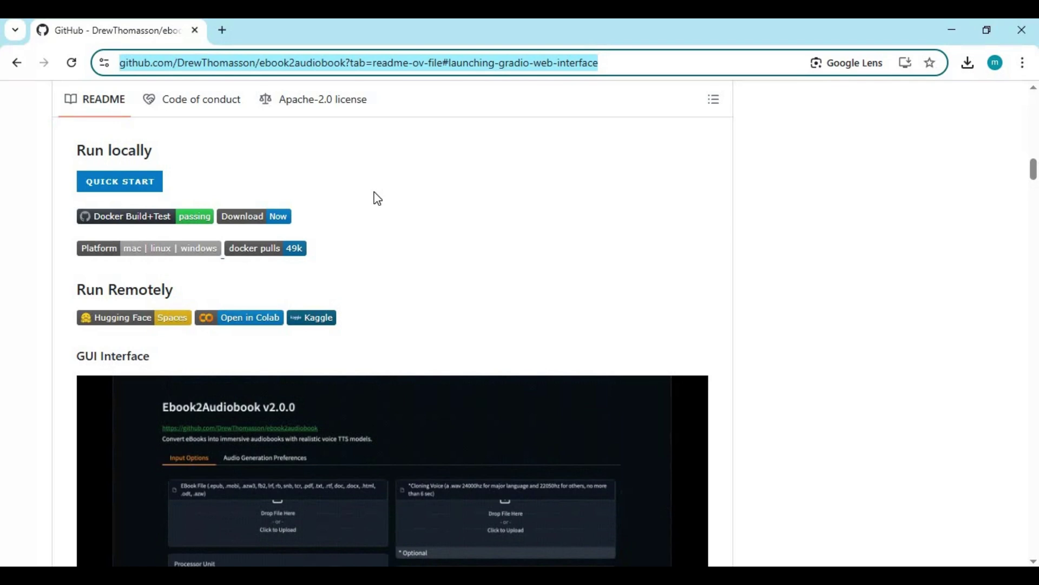
{"action": "scroll", "coordinate": [378, 199], "scroll_direction": "down", "scroll_amount": 10}
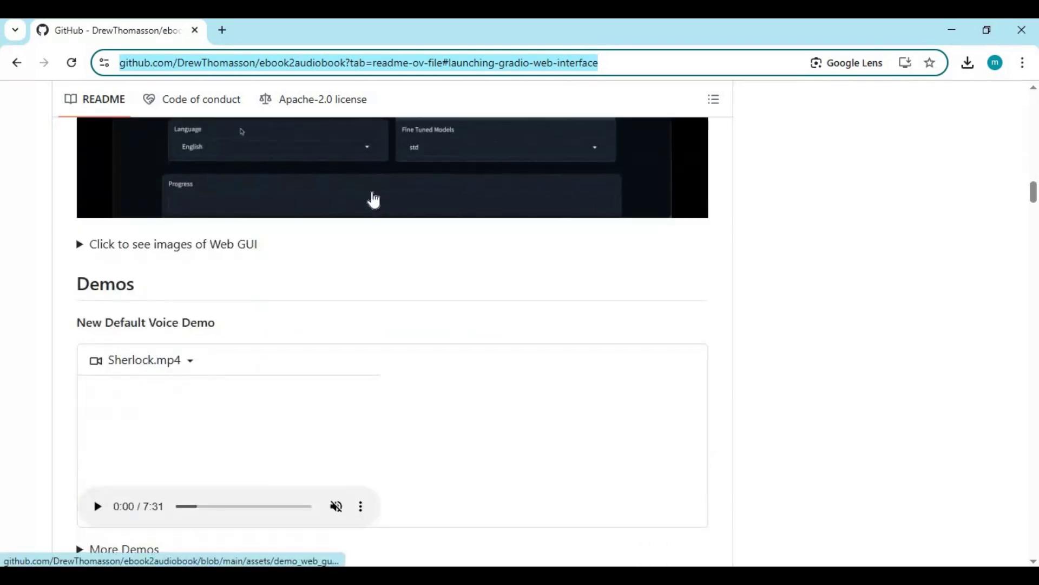
{"action": "scroll", "coordinate": [374, 201], "scroll_direction": "down", "scroll_amount": 7}
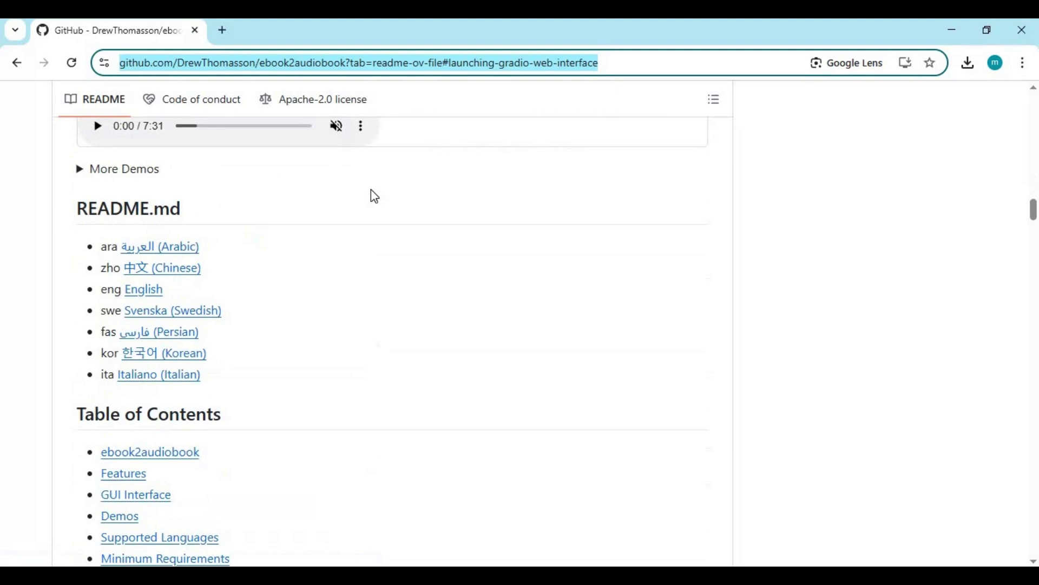
{"action": "scroll", "coordinate": [375, 196], "scroll_direction": "down", "scroll_amount": 12}
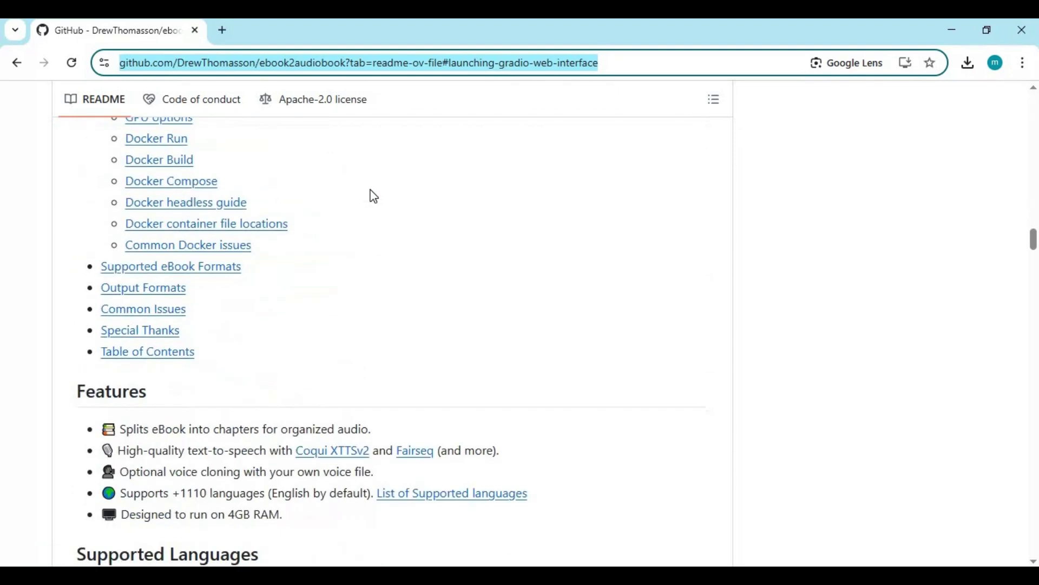
{"action": "scroll", "coordinate": [374, 196], "scroll_direction": "up", "scroll_amount": 12}
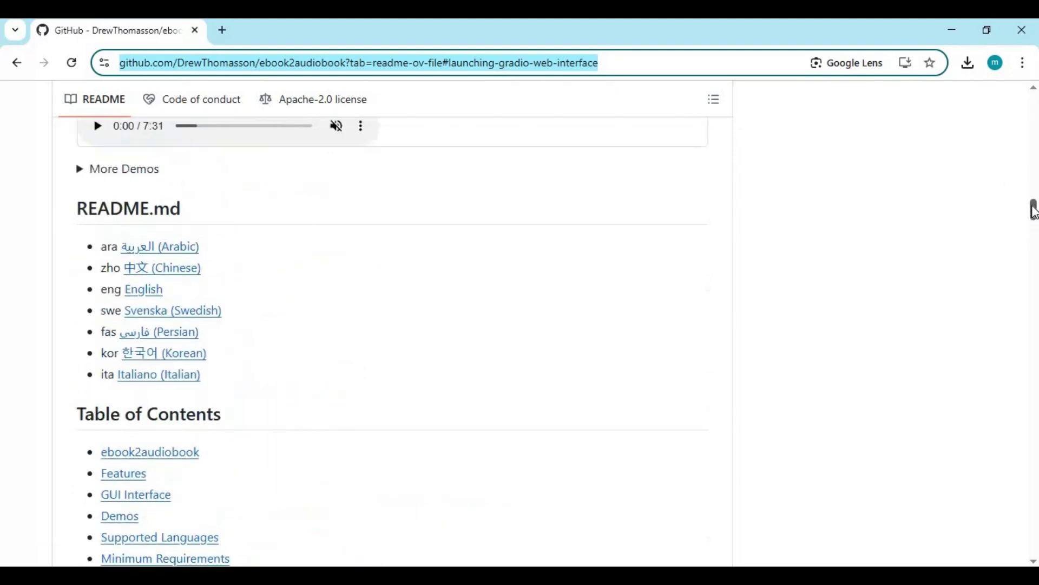
Download the ebook2audiobook repository as a ZIP and extract the ebook2audiobook-main archive in the D:\ebook folder.
{"action": "left_click_drag", "start_coordinate": [1034, 211], "coordinate": [1033, 106]}
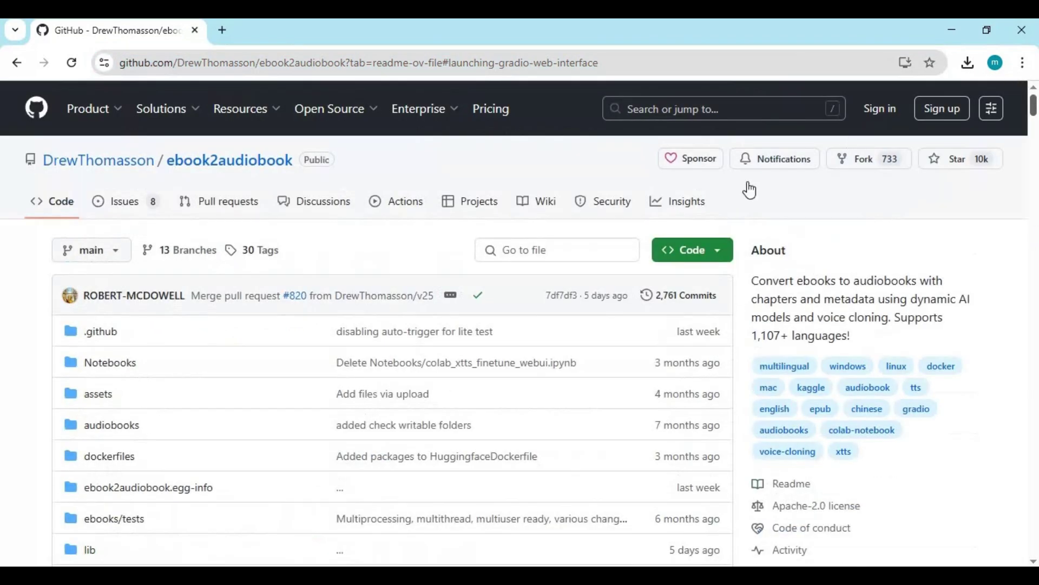
{"action": "left_click", "coordinate": [715, 257]}
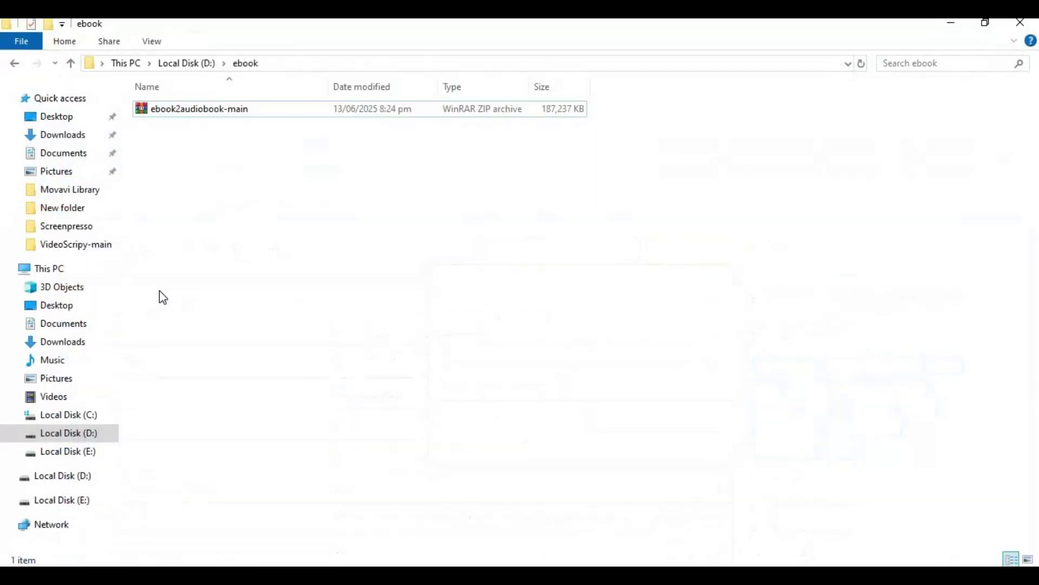
{"action": "right_click", "coordinate": [167, 111]}
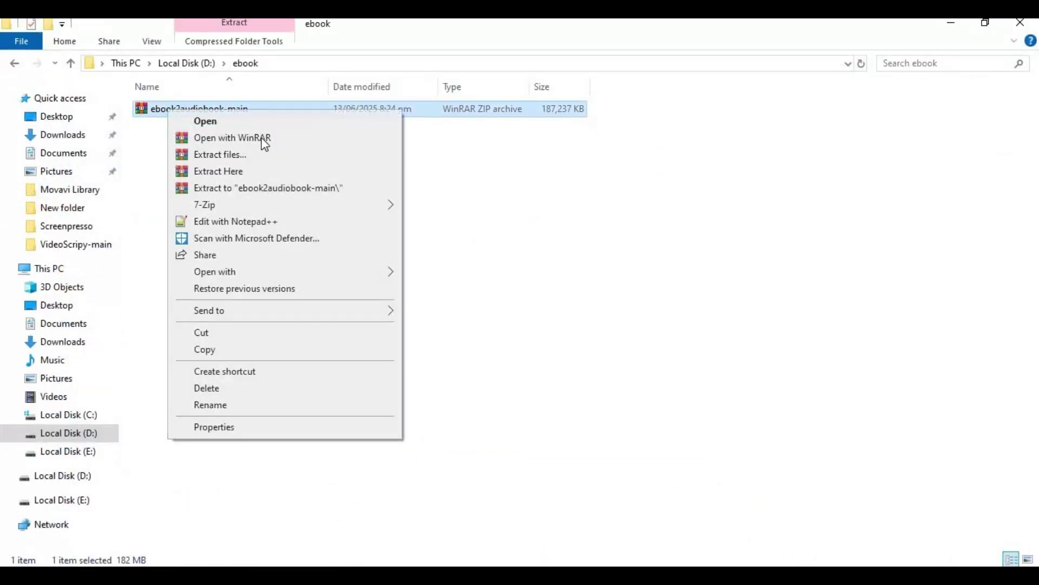
{"action": "left_click", "coordinate": [242, 170]}
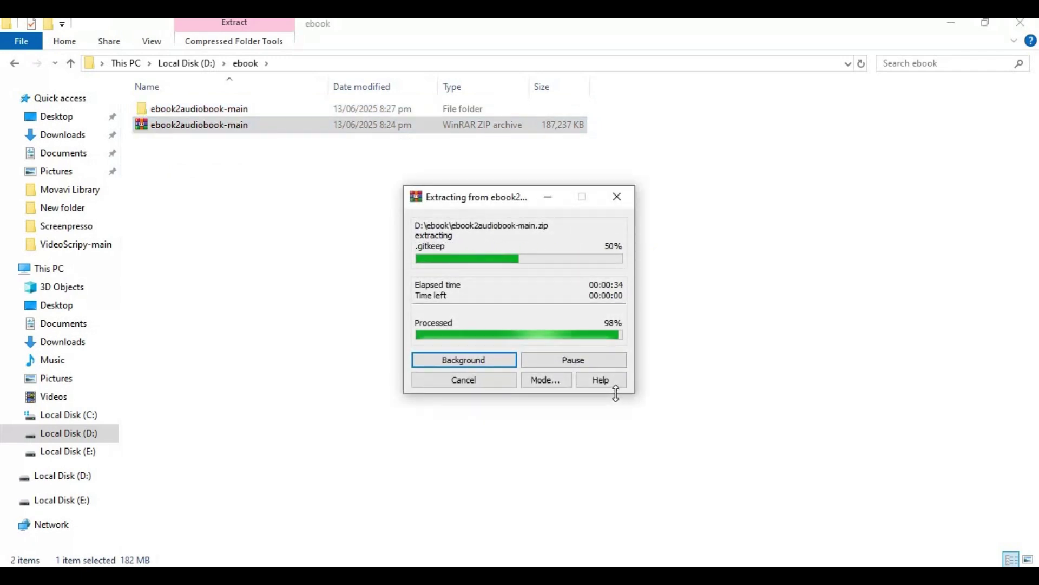
Open a command prompt (cmd) inside the extracted ebook2audiobook-main folder.
{"action": "double_click", "coordinate": [211, 108]}
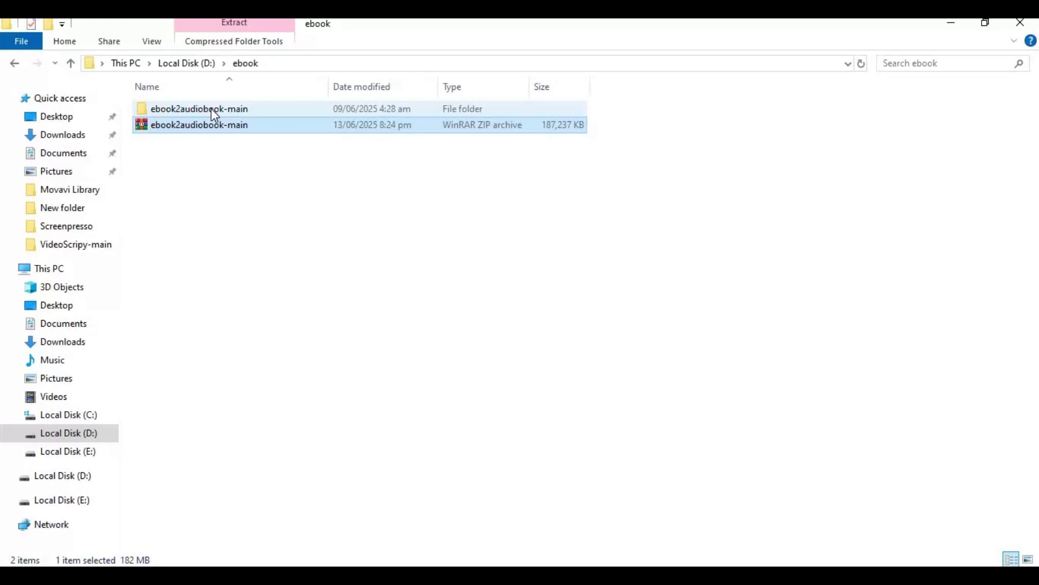
{"action": "left_click", "coordinate": [420, 64]}
{"action": "type", "text": "cmd"}
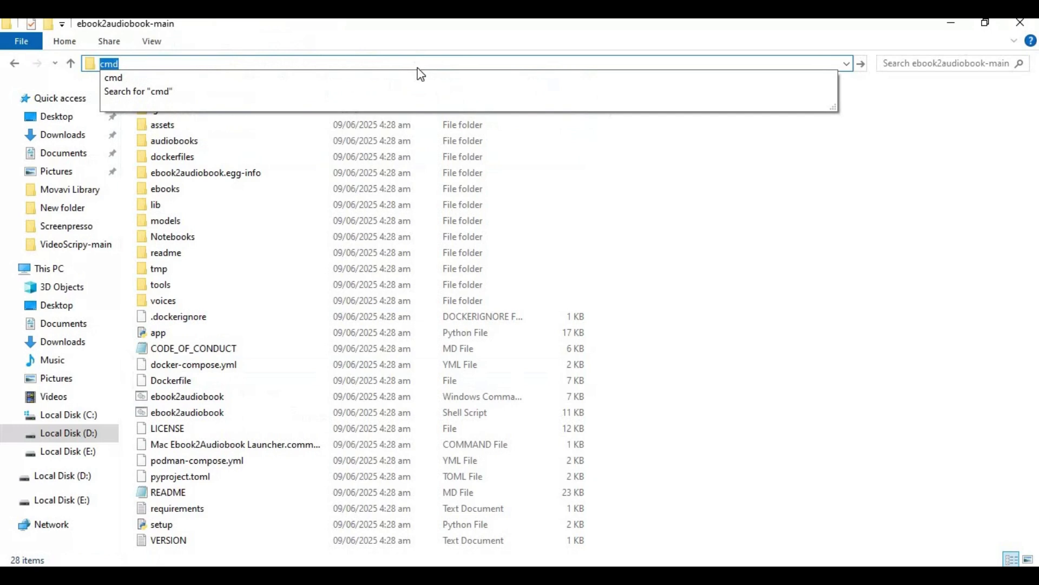
{"action": "key", "text": "Return"}
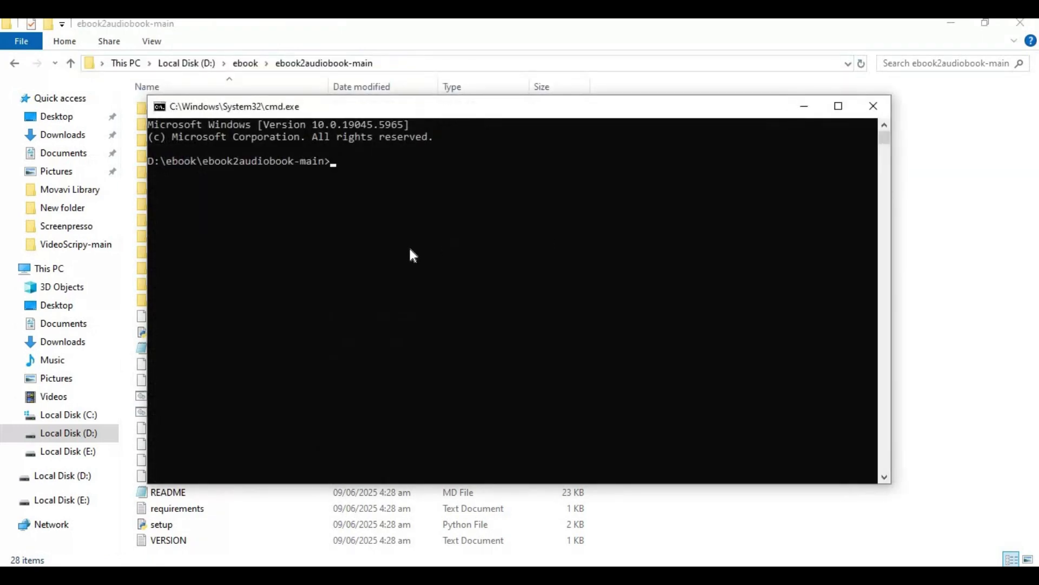
Create a Python 3.10 virtual environment named venv in the project folder and activate it.
{"action": "type", "text": "py -3.10 -m venv venv"}
{"action": "key", "text": "Return"}
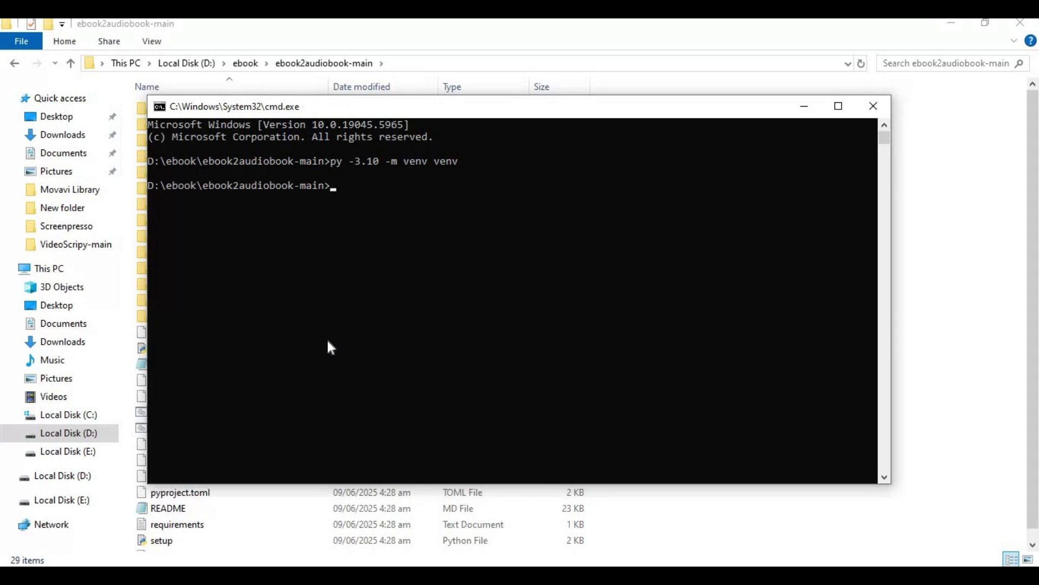
{"action": "type", "text": "venv\\scripts\\activate"}
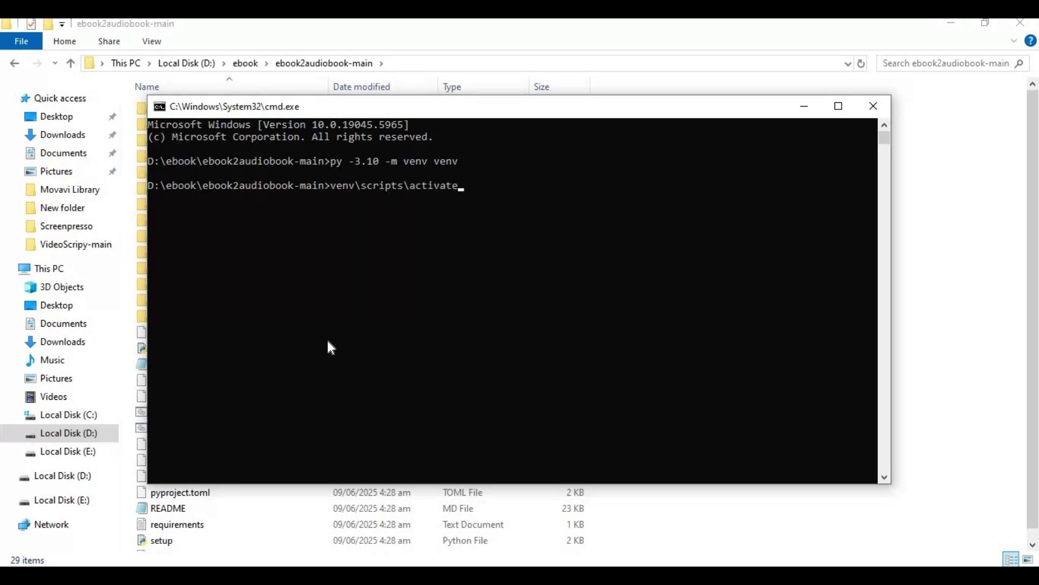
{"action": "key", "text": "Return"}
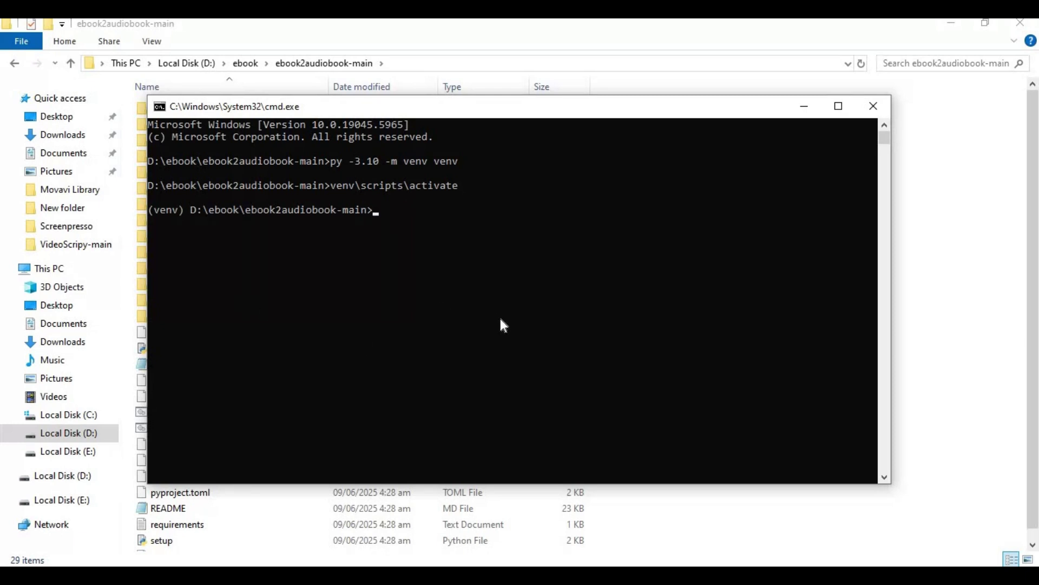
Install the packages from requirements.txt with pip and try to launch app.py with Python.
{"action": "type", "text": "pip install -r requireme"}
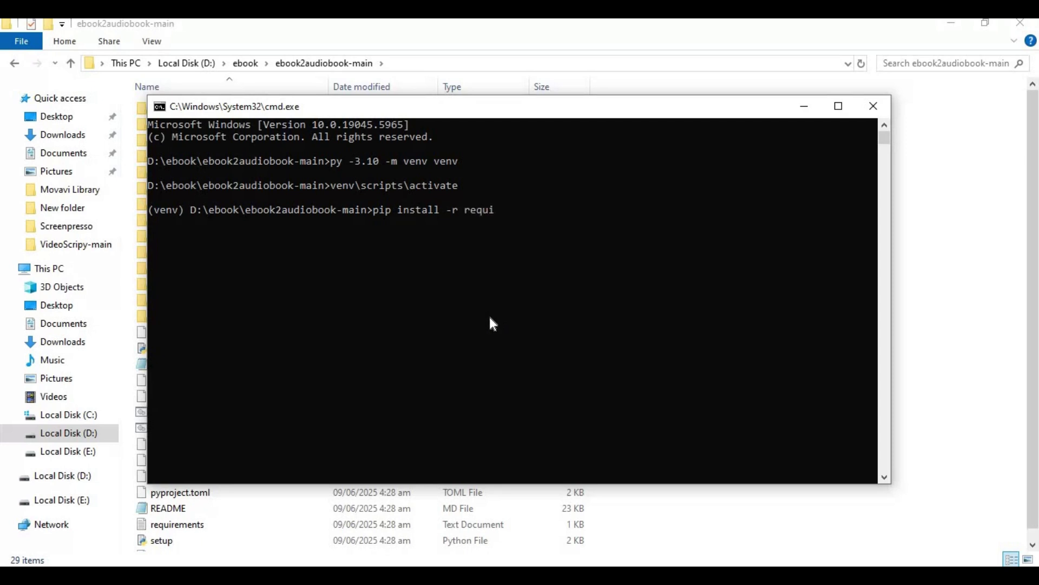
{"action": "type", "text": "nts.txt"}
{"action": "key", "text": "Return"}
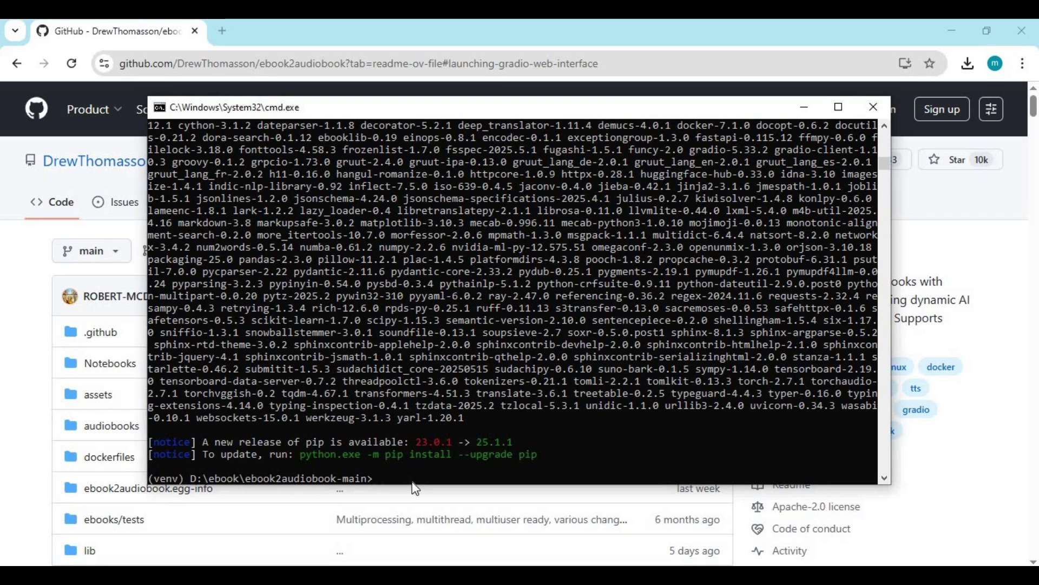
{"action": "type", "text": "python app.py"}
{"action": "key", "text": "Return"}
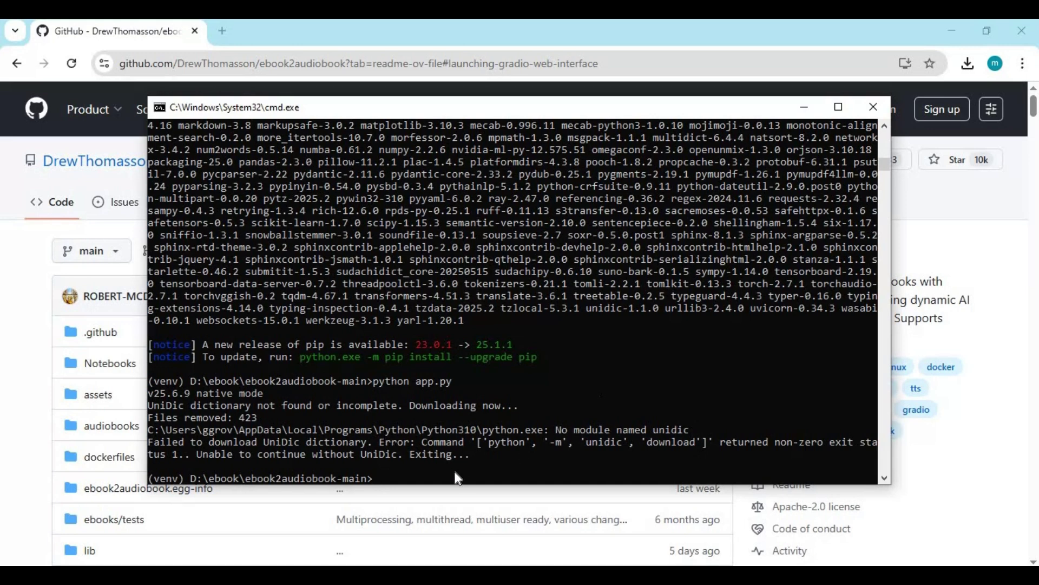
Install the unidic-lite package with pip and run the UniDic dictionary download with python -m unidic download.
{"action": "type", "text": "pip install unidic-lite"}
{"action": "key", "text": "Return"}
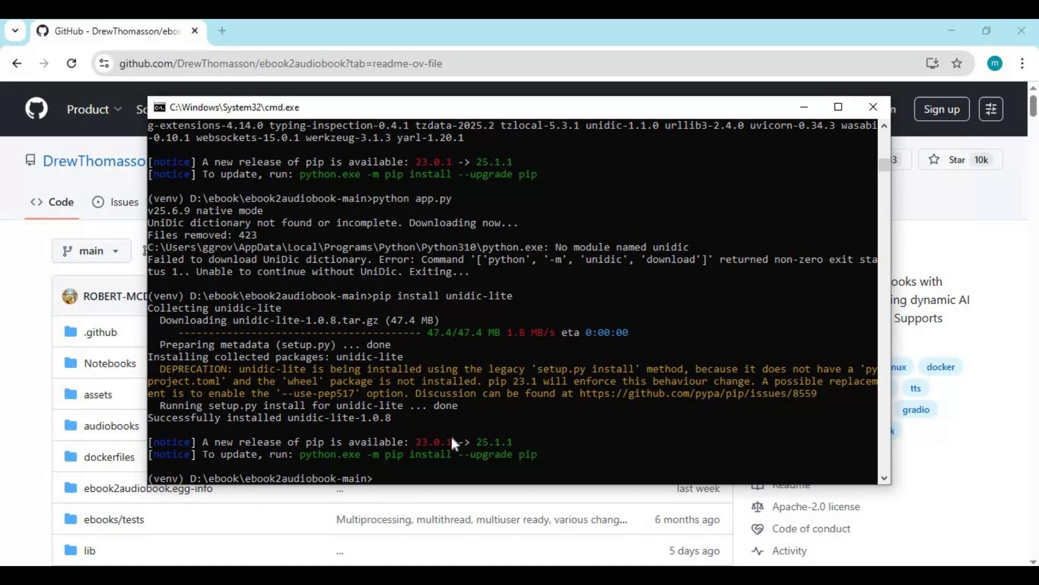
{"action": "type", "text": "python -m unidic download"}
{"action": "key", "text": "Return"}
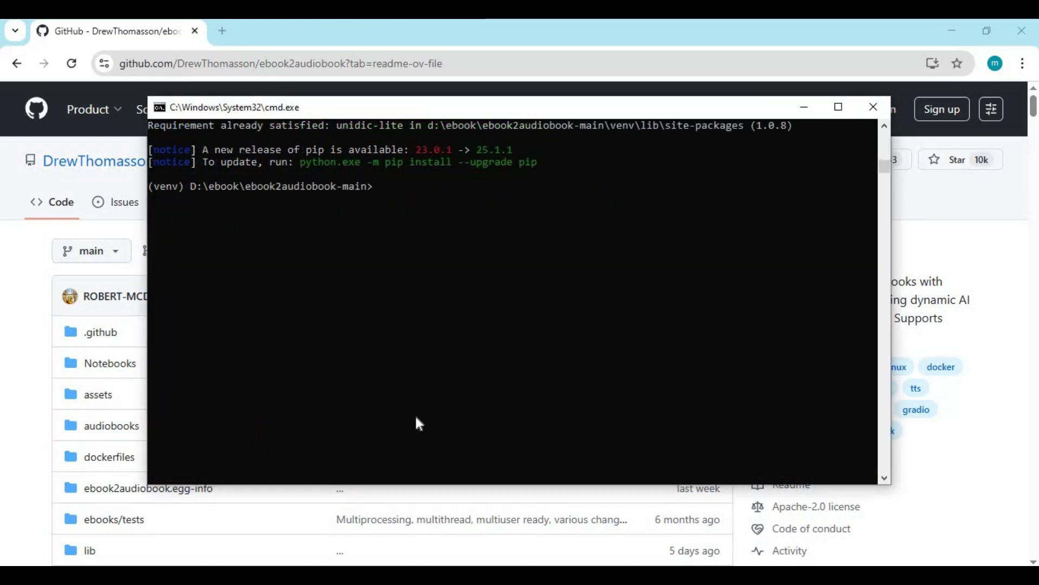
Run python app.py again to start the Ebook2Audiobook local web server.
{"action": "key", "text": "Up"}
{"action": "key", "text": "Up"}
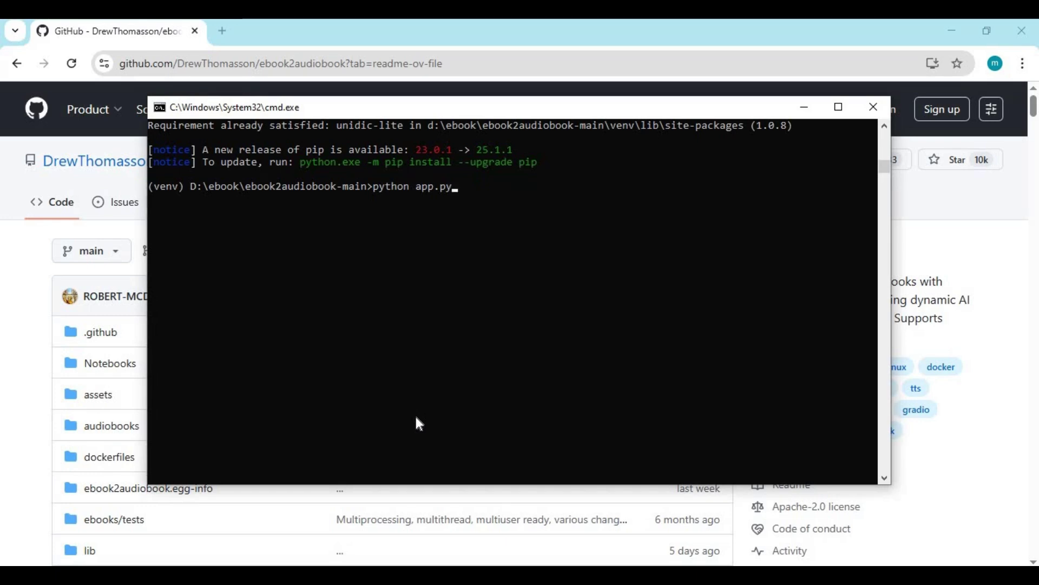
{"action": "key", "text": "Return"}
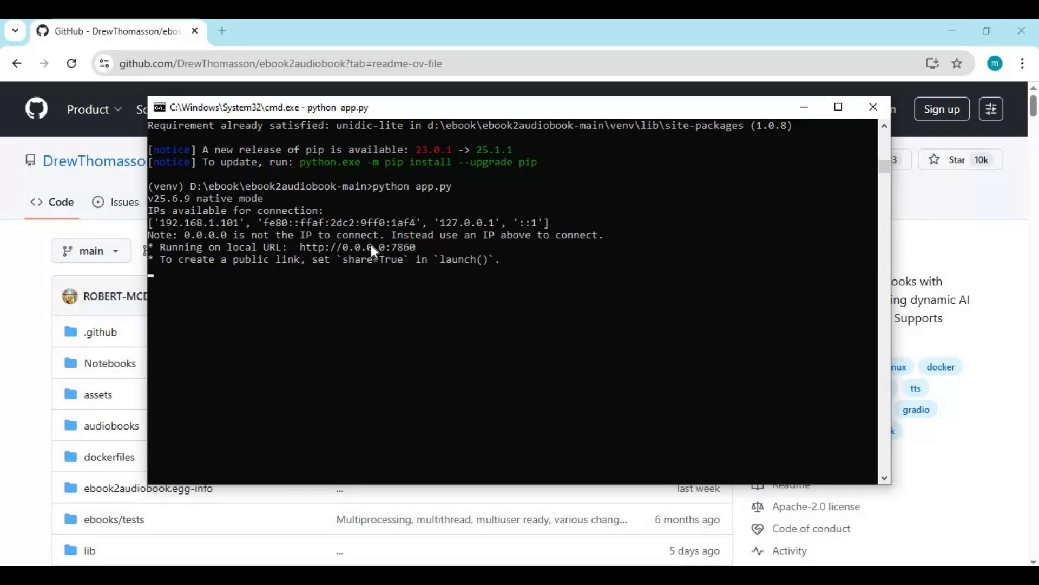
Open the local web interface at 127.0.0.1:7860/?__theme=dark in a new browser tab and look over its main parameters.
{"action": "left_click", "coordinate": [214, 29]}
{"action": "type", "text": "127.0.0.1:7860/?__theme=dark"}
{"action": "key", "text": "Return"}
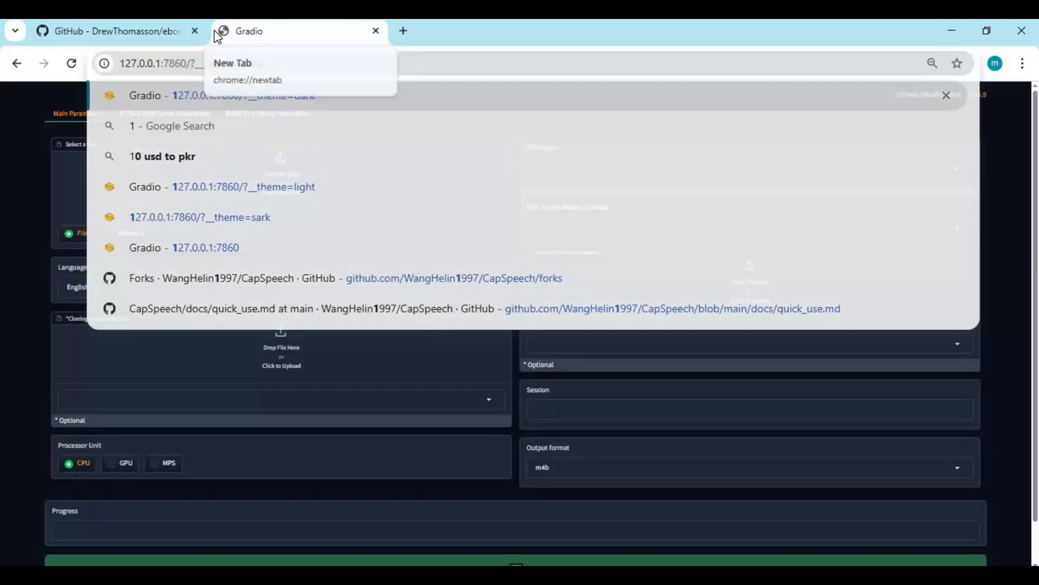
{"action": "scroll", "coordinate": [285, 190], "scroll_direction": "down", "scroll_amount": 2}
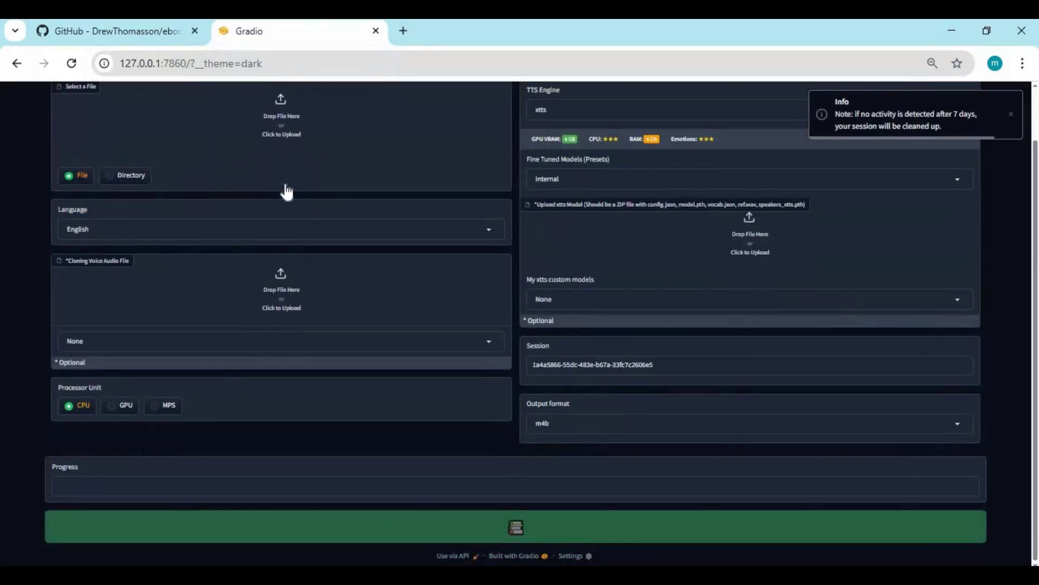
{"action": "scroll", "coordinate": [286, 190], "scroll_direction": "up", "scroll_amount": 2}
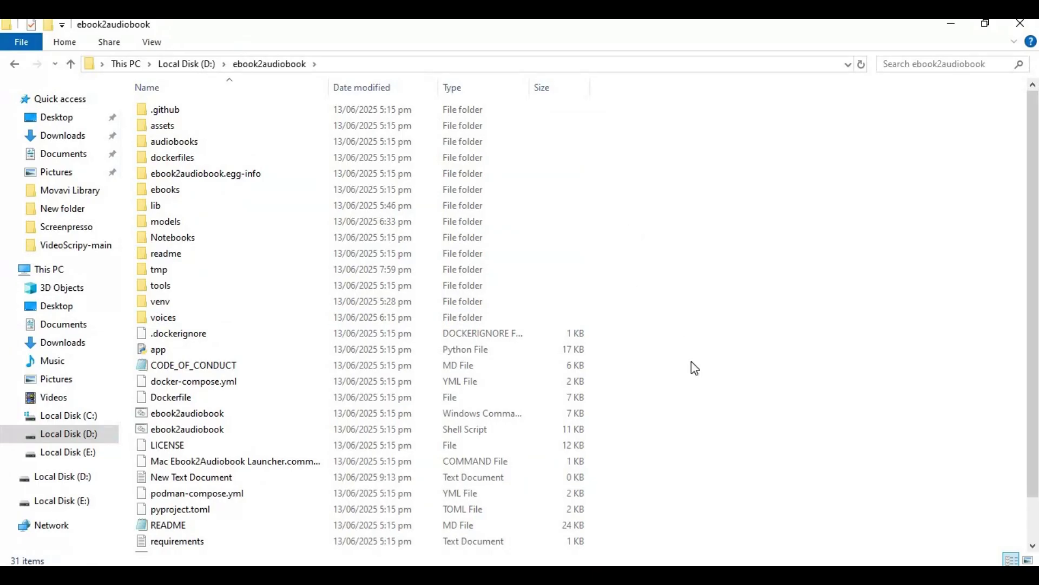
Create a new text document in the D:\ebook2audiobook folder and open it in Notepad.
{"action": "right_click", "coordinate": [633, 229]}
{"action": "mouse_move", "coordinate": [675, 466]}
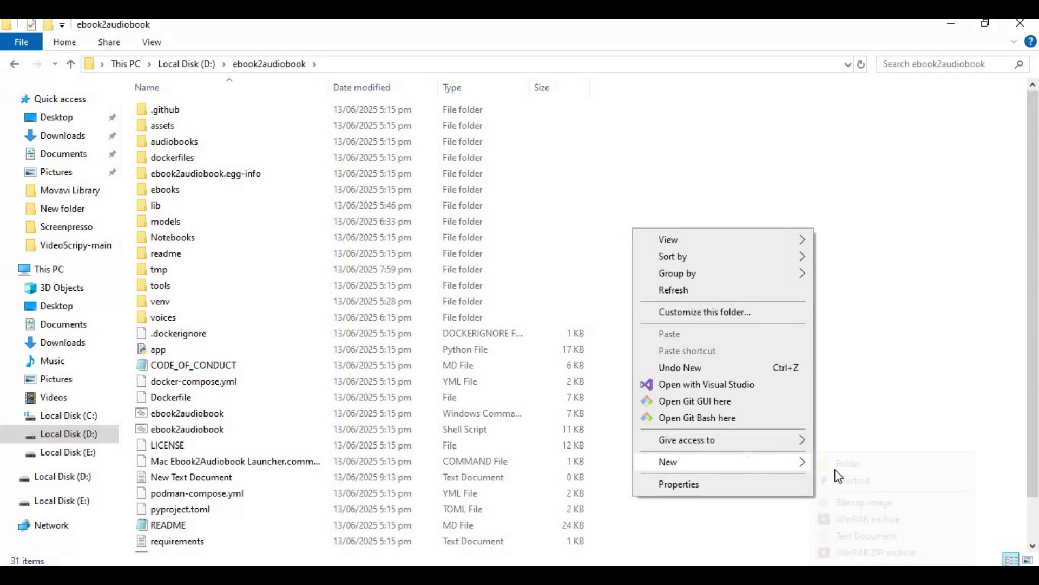
{"action": "left_click", "coordinate": [850, 534]}
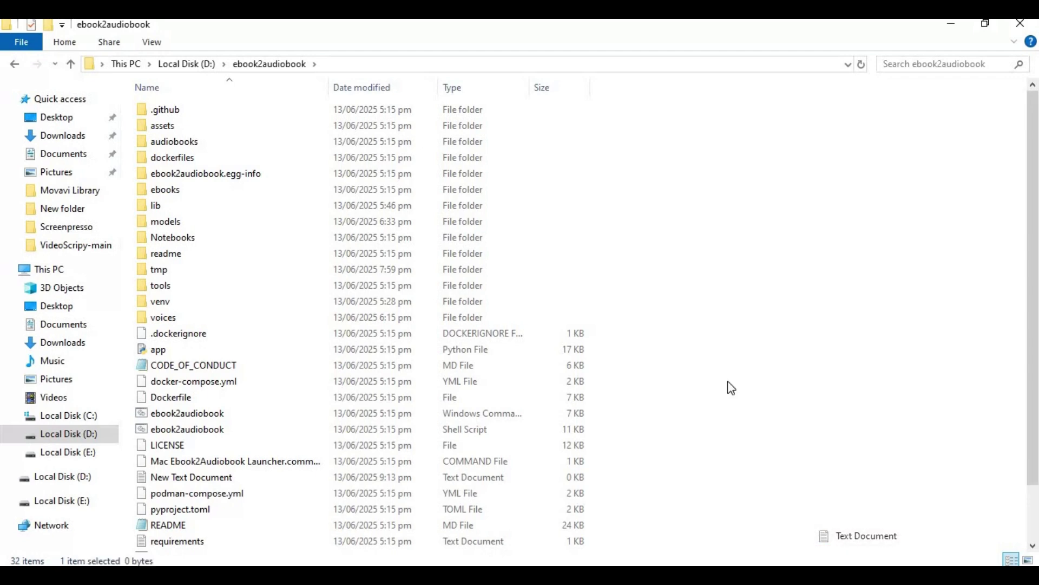
{"action": "left_click", "coordinate": [774, 333]}
{"action": "double_click", "coordinate": [199, 478]}
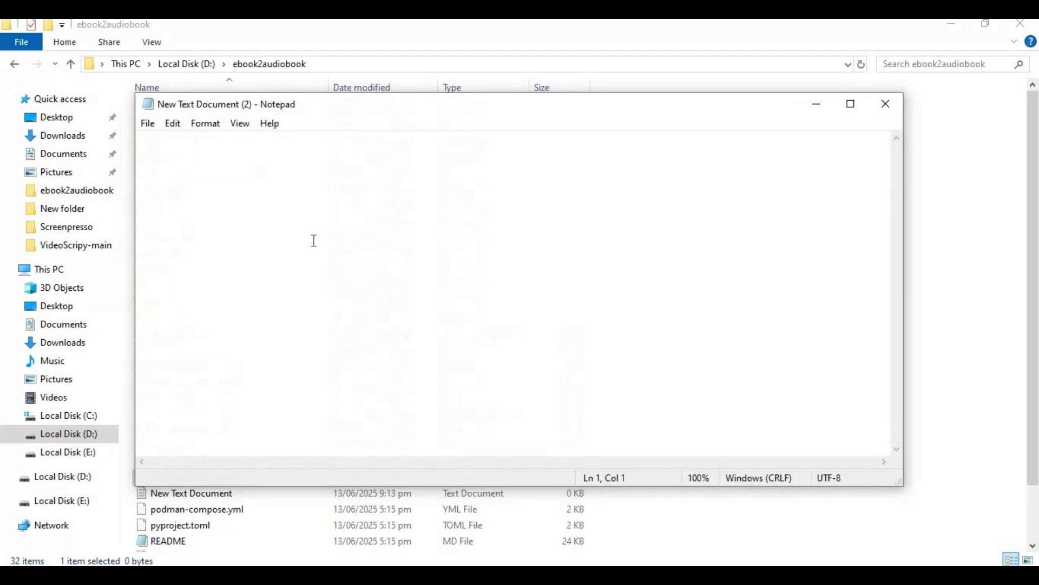
{"action": "type", "text": "@"}
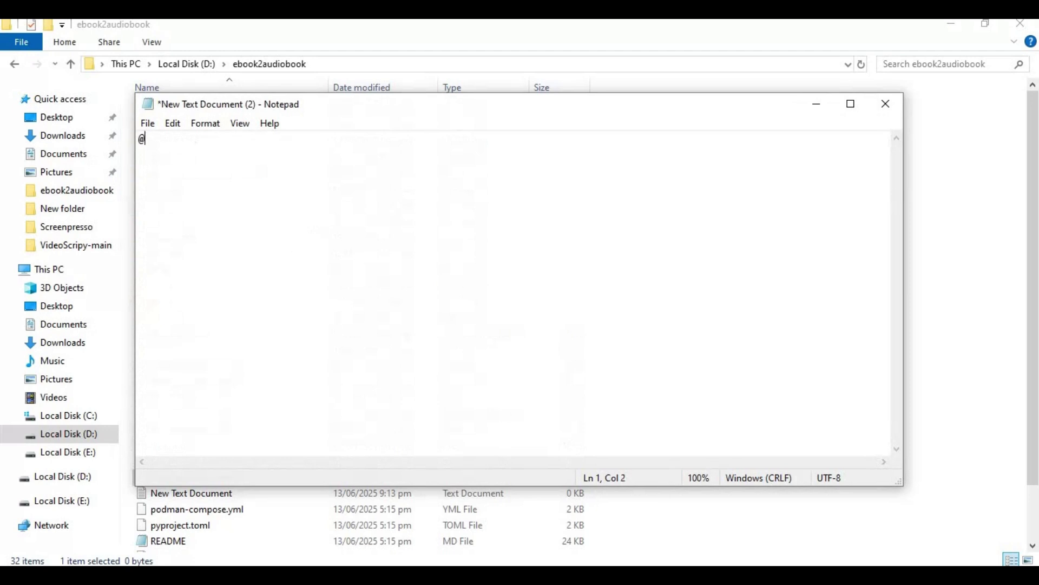
{"action": "type", "text": "echo off"}
{"action": "key", "text": "Return"}
{"action": "type", "text": "call ve"}
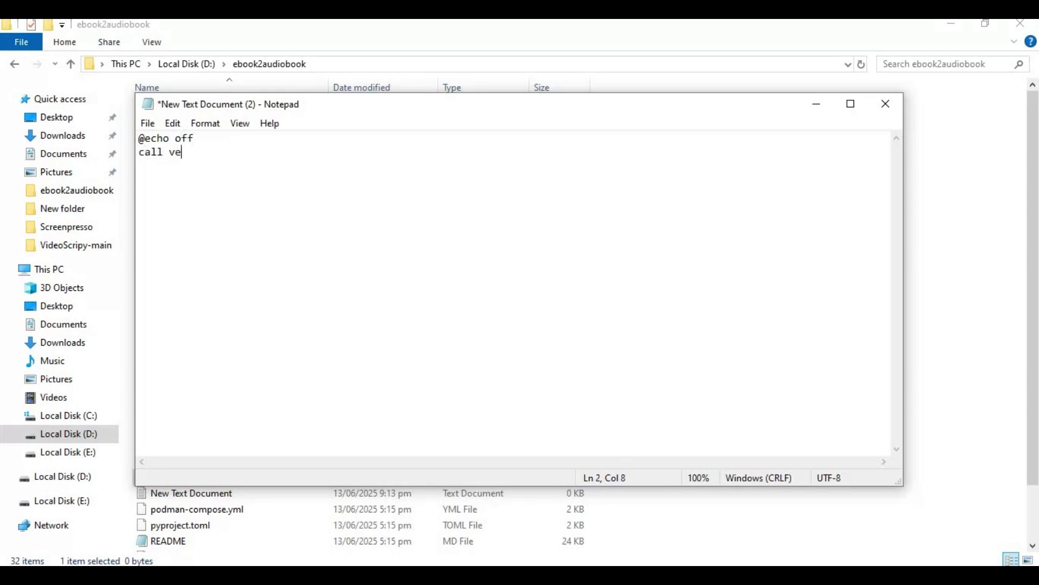
{"action": "type", "text": "nv\\scripts\\acti"}
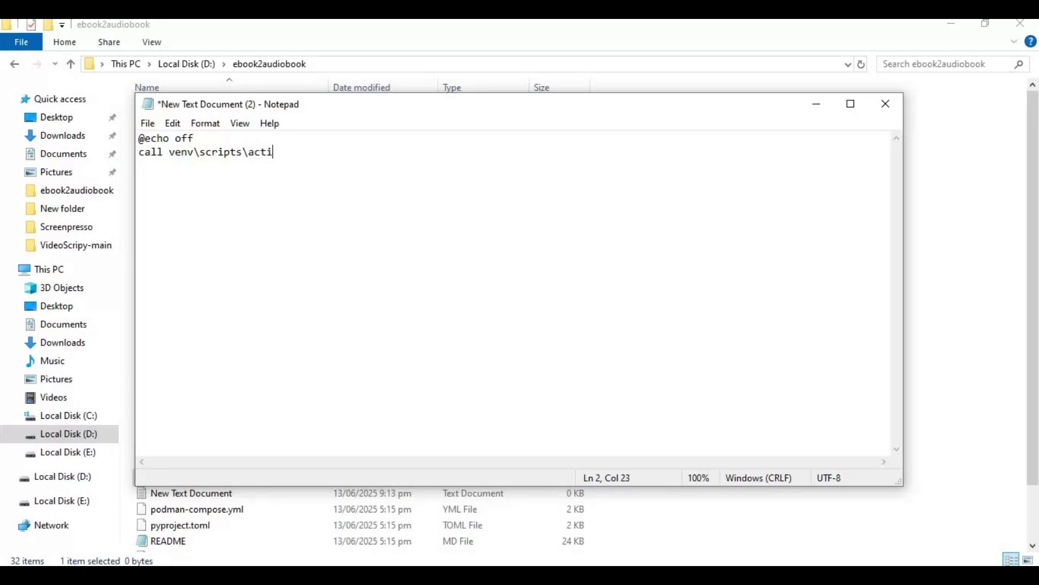
{"action": "type", "text": "vate"}
{"action": "key", "text": "Return"}
{"action": "type", "text": "python app.py "}
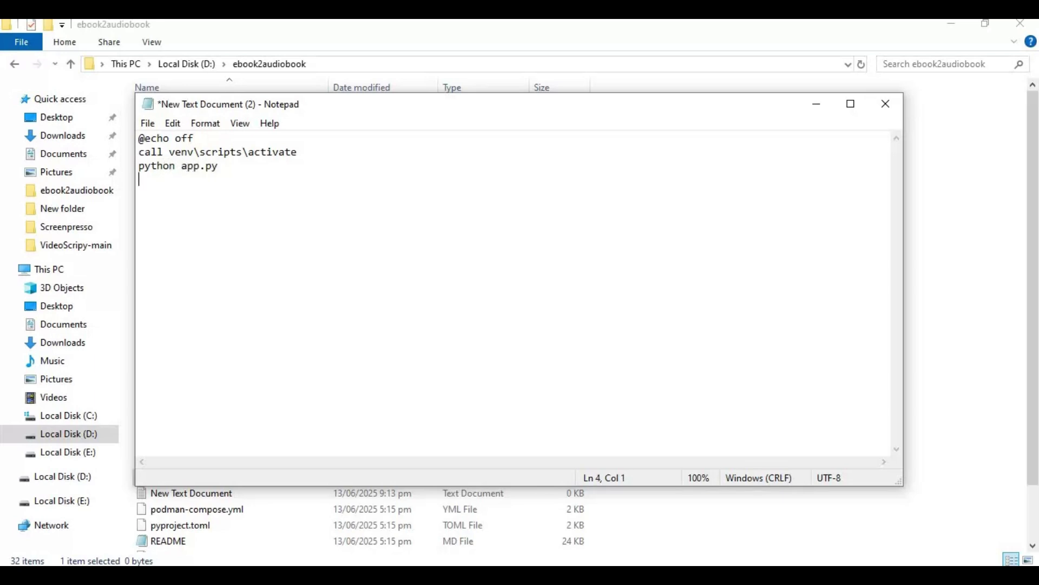
{"action": "type", "text": "pause"}
Save the script as RUNN.bat in the ebook2audiobook folder and close Notepad.
{"action": "left_click", "coordinate": [147, 123]}
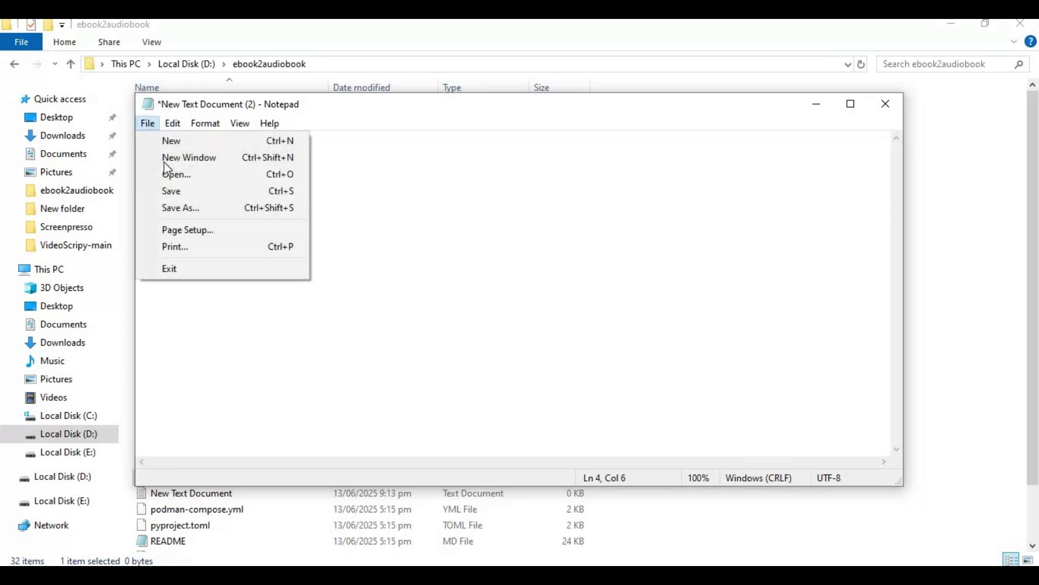
{"action": "left_click", "coordinate": [181, 208]}
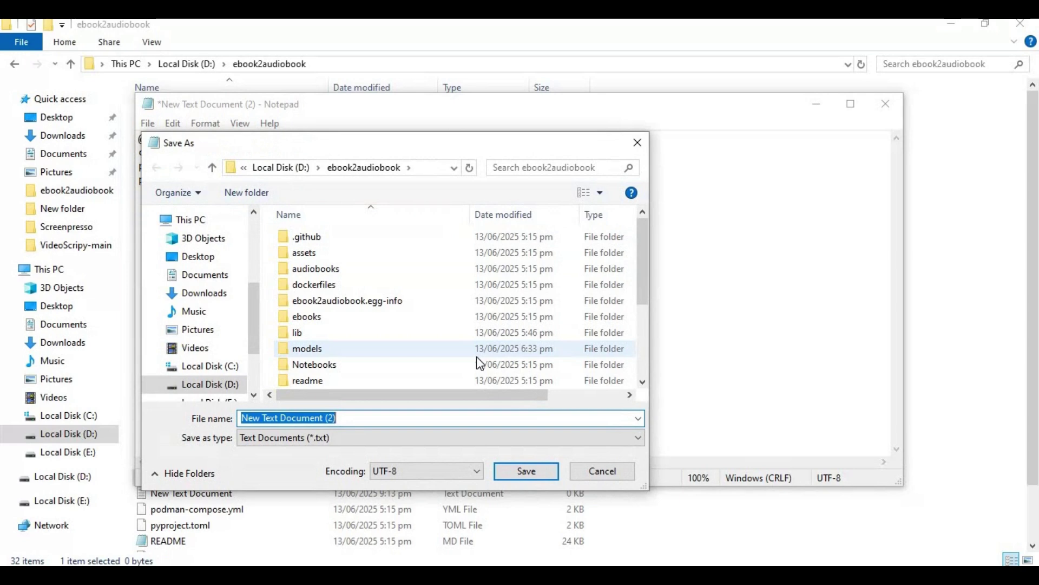
{"action": "type", "text": "R"}
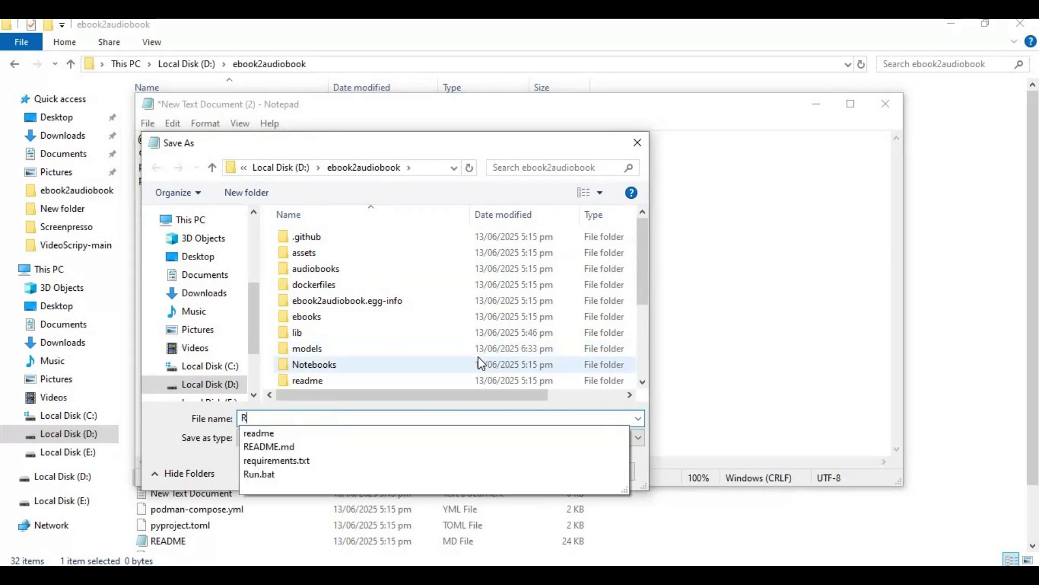
{"action": "type", "text": "UN"}
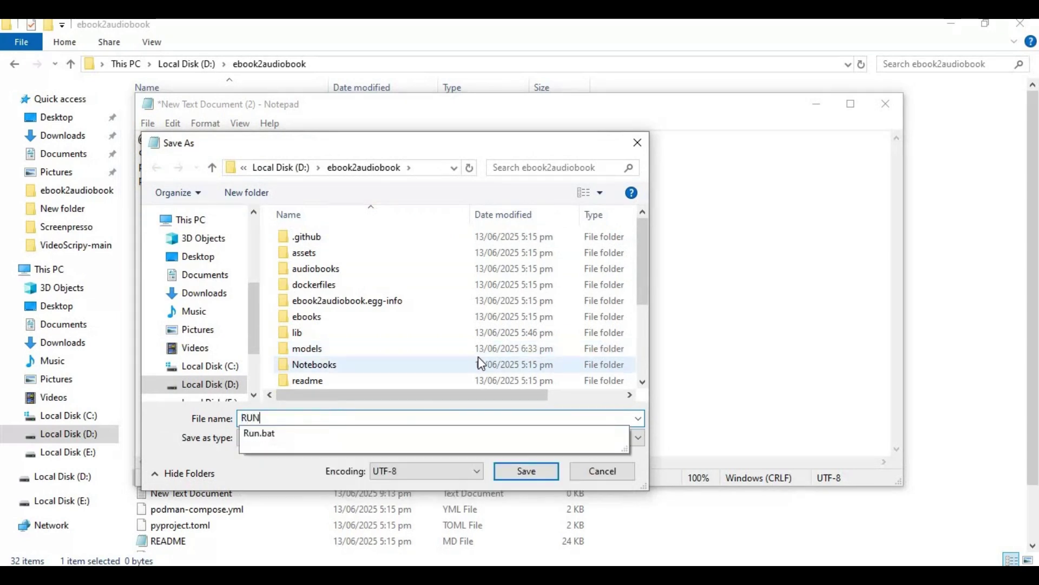
{"action": "type", "text": "N."}
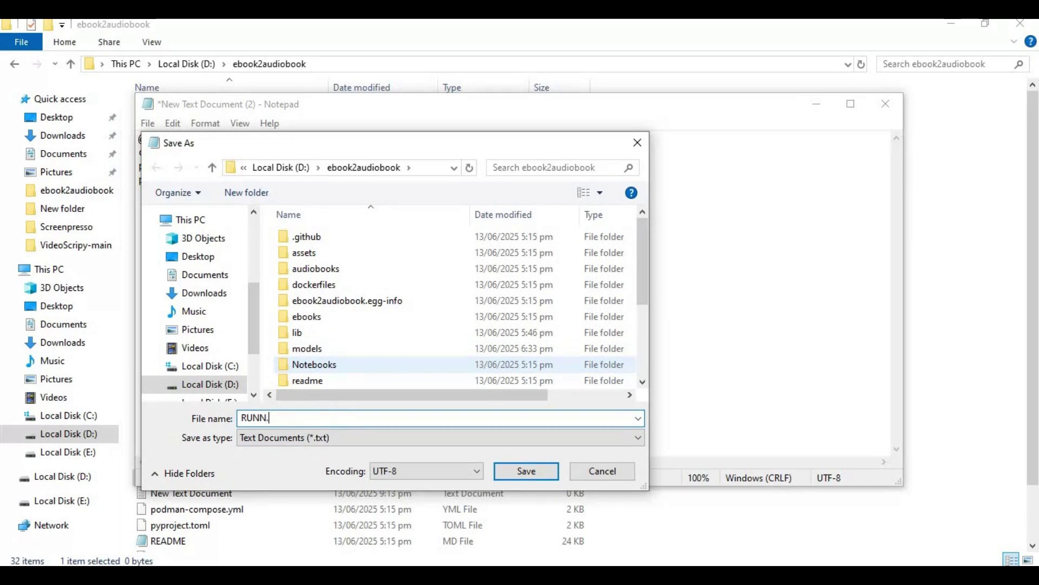
{"action": "type", "text": "bat"}
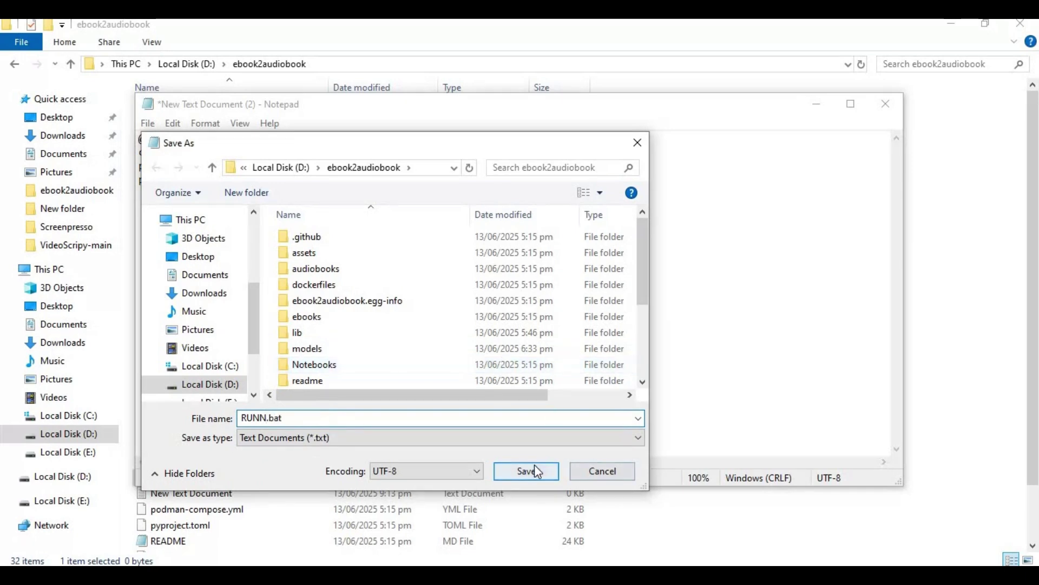
{"action": "left_click", "coordinate": [534, 465]}
{"action": "left_click", "coordinate": [887, 103]}
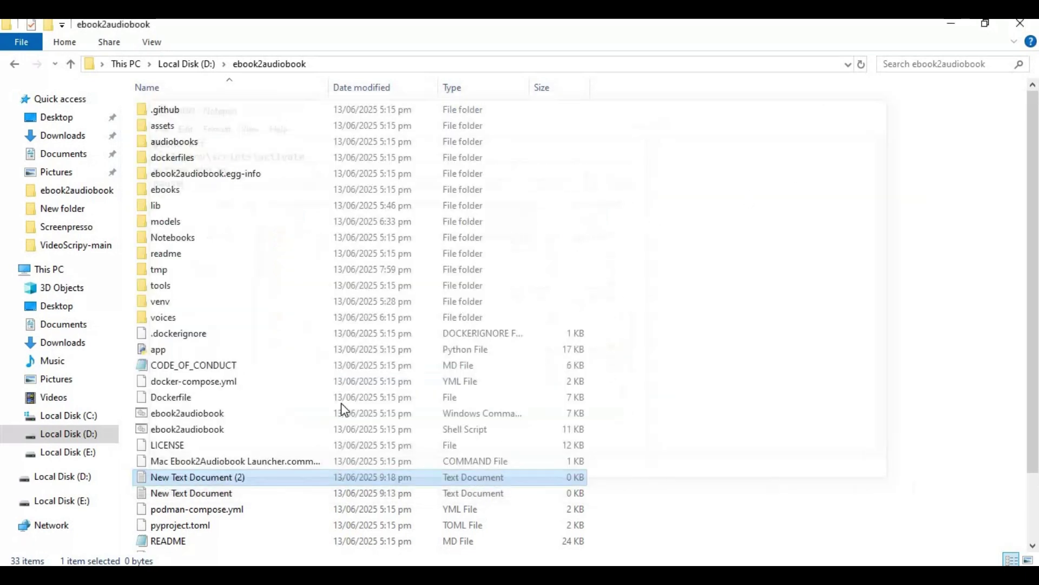
{"action": "scroll", "coordinate": [344, 410], "scroll_direction": "down", "scroll_amount": 2}
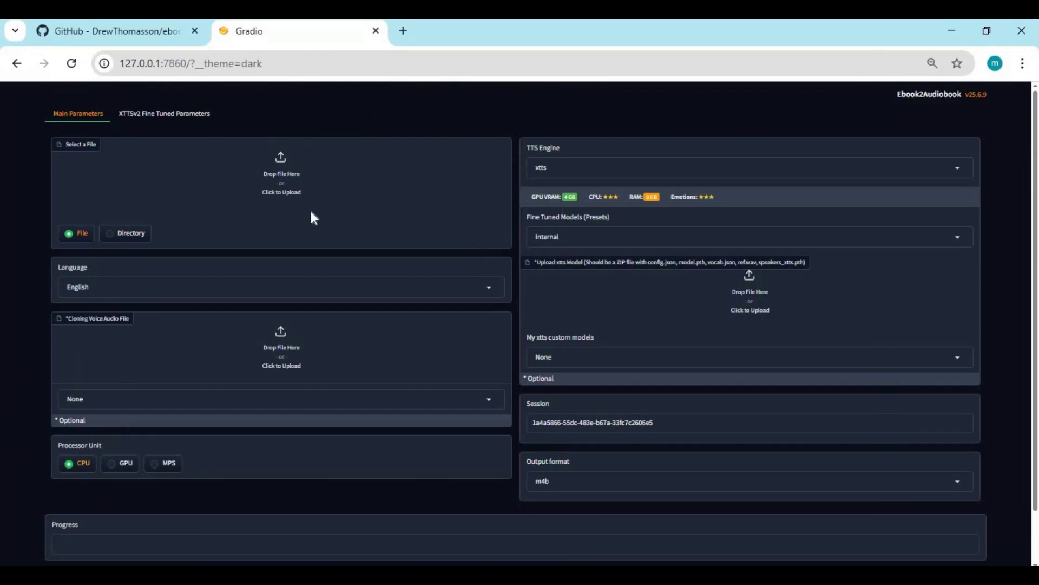
{"action": "scroll", "coordinate": [358, 169], "scroll_direction": "down", "scroll_amount": 1}
{"action": "scroll", "coordinate": [224, 172], "scroll_direction": "up", "scroll_amount": 1}
{"action": "left_click", "coordinate": [224, 172]}
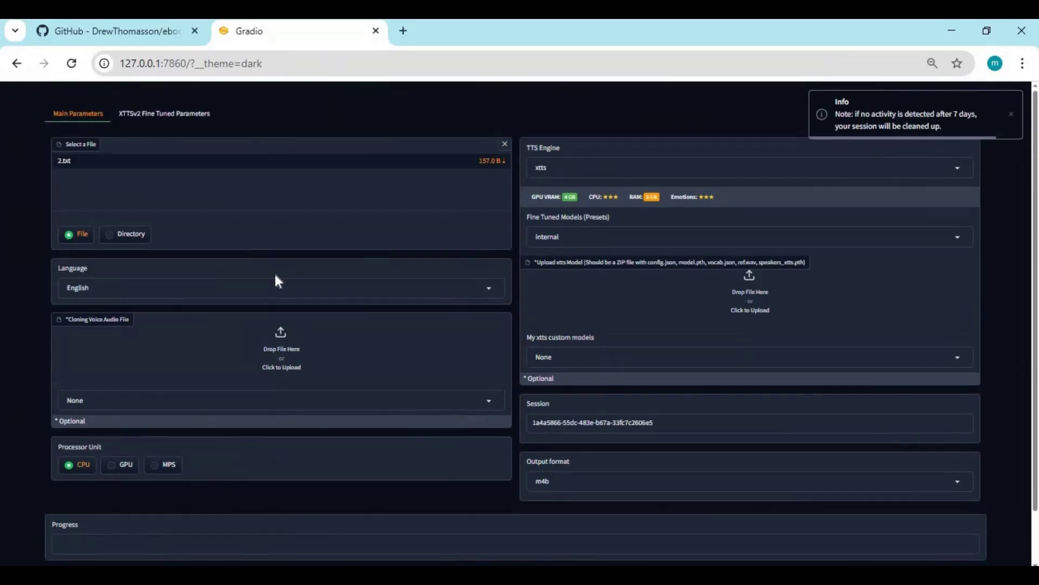
{"action": "scroll", "coordinate": [248, 178], "scroll_direction": "down", "scroll_amount": 1}
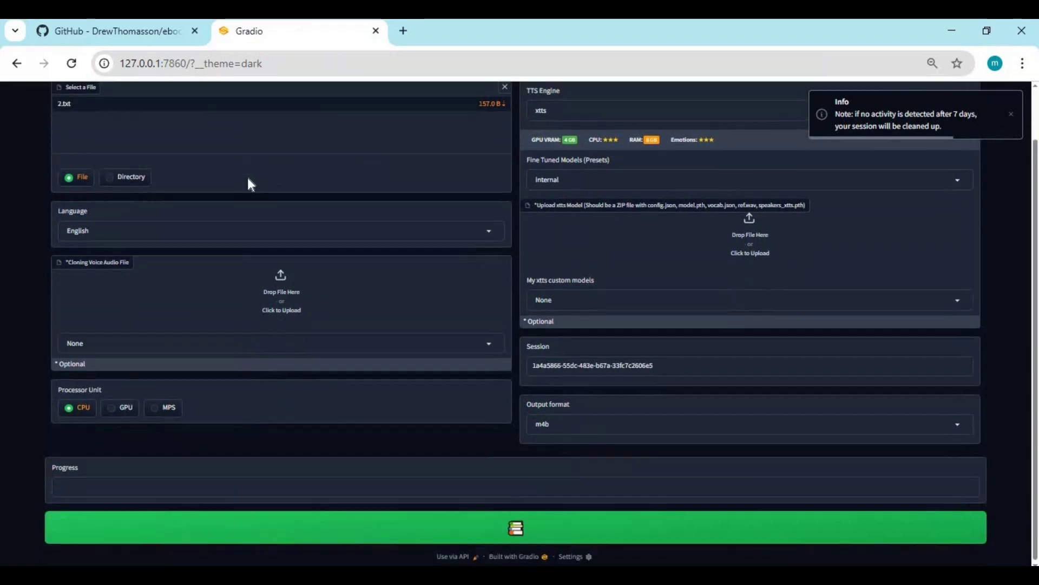
{"action": "scroll", "coordinate": [507, 153], "scroll_direction": "up", "scroll_amount": 1}
{"action": "left_click", "coordinate": [505, 144]}
Upload 2.txt as the ebook file in the web interface and leave the language set to English.
{"action": "scroll", "coordinate": [453, 239], "scroll_direction": "down", "scroll_amount": 1}
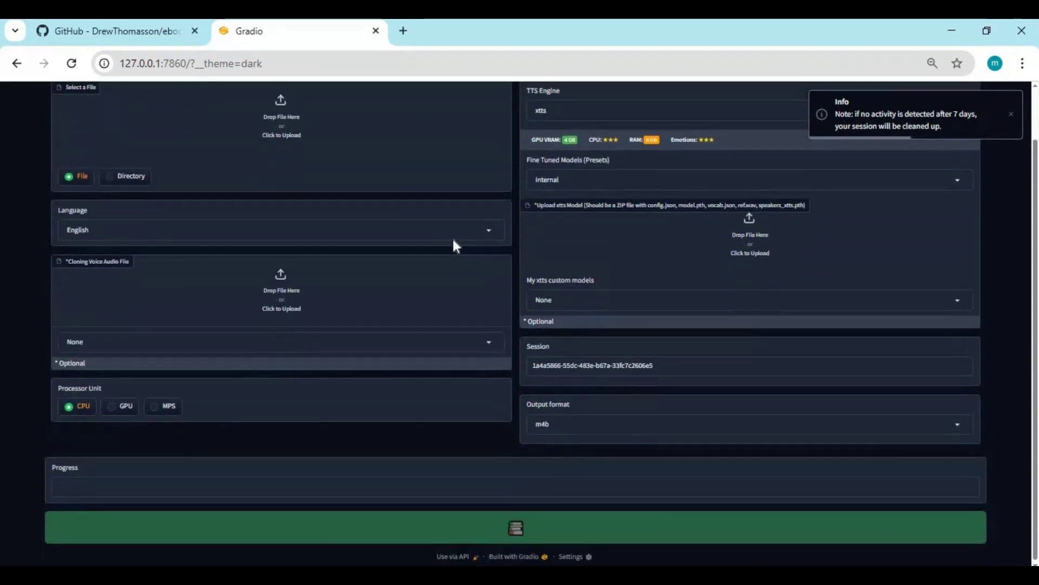
{"action": "scroll", "coordinate": [452, 241], "scroll_direction": "up", "scroll_amount": 1}
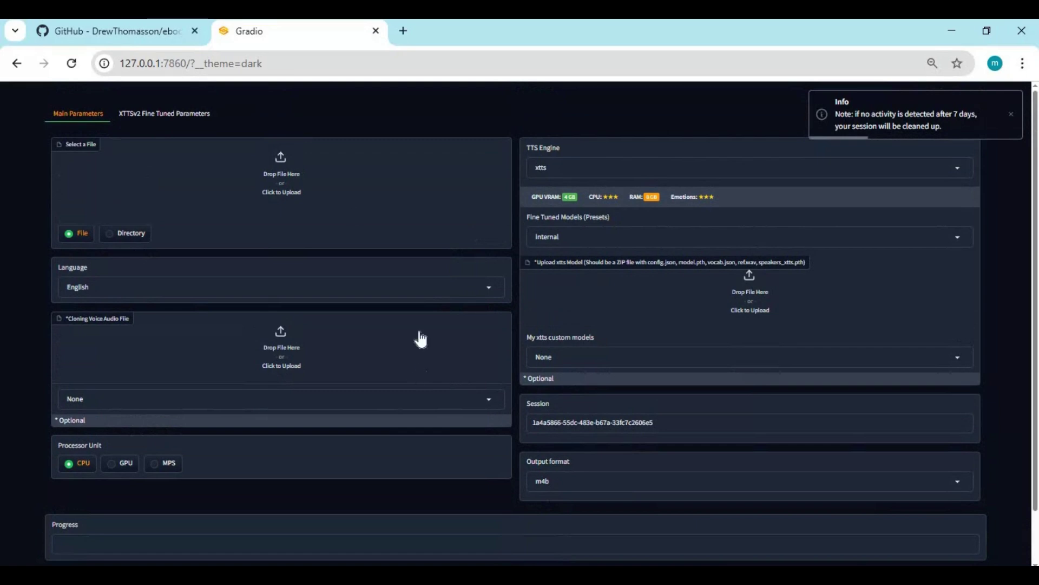
{"action": "left_click", "coordinate": [304, 180]}
{"action": "double_click", "coordinate": [181, 159]}
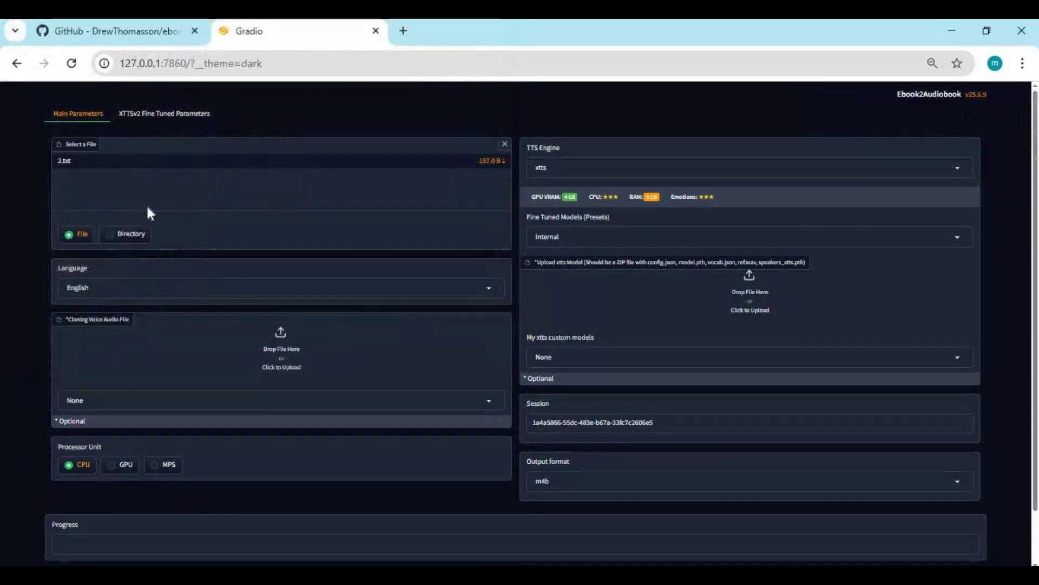
{"action": "left_click", "coordinate": [169, 287]}
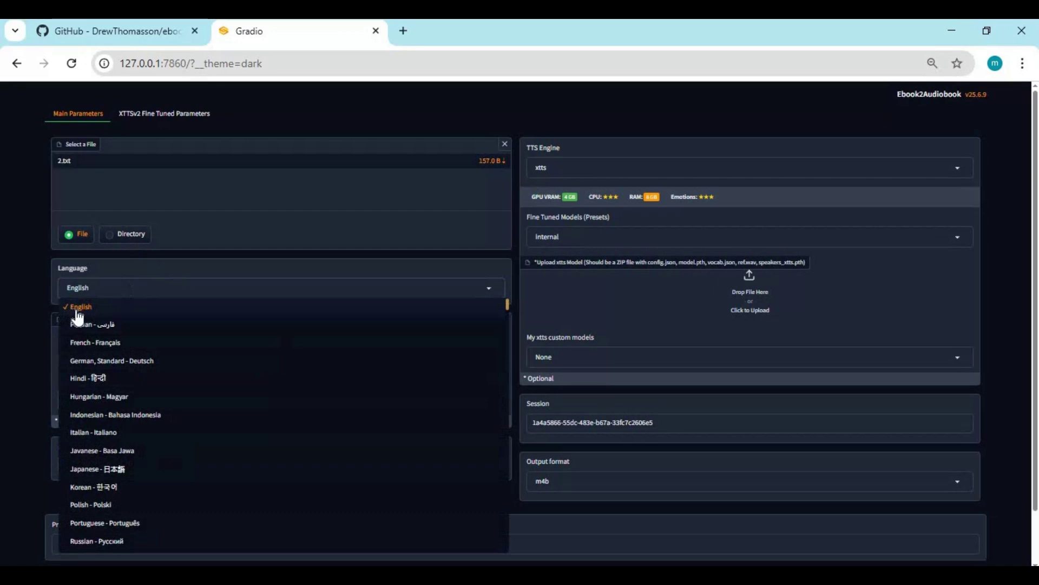
{"action": "left_click", "coordinate": [42, 313]}
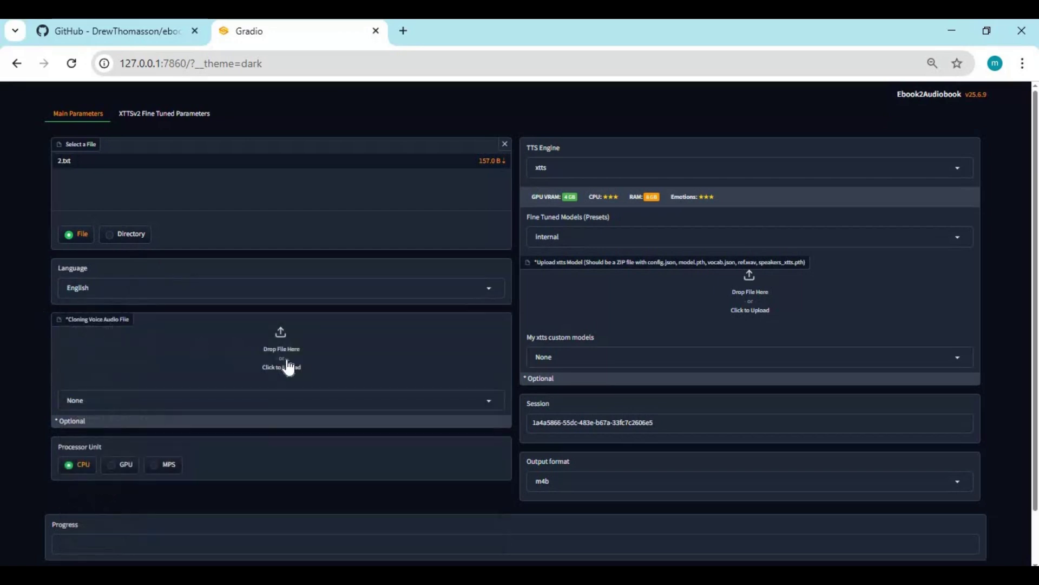
Upload the demo1_audio recording from the Downloads folder as the cloning voice audio file.
{"action": "left_click", "coordinate": [243, 327]}
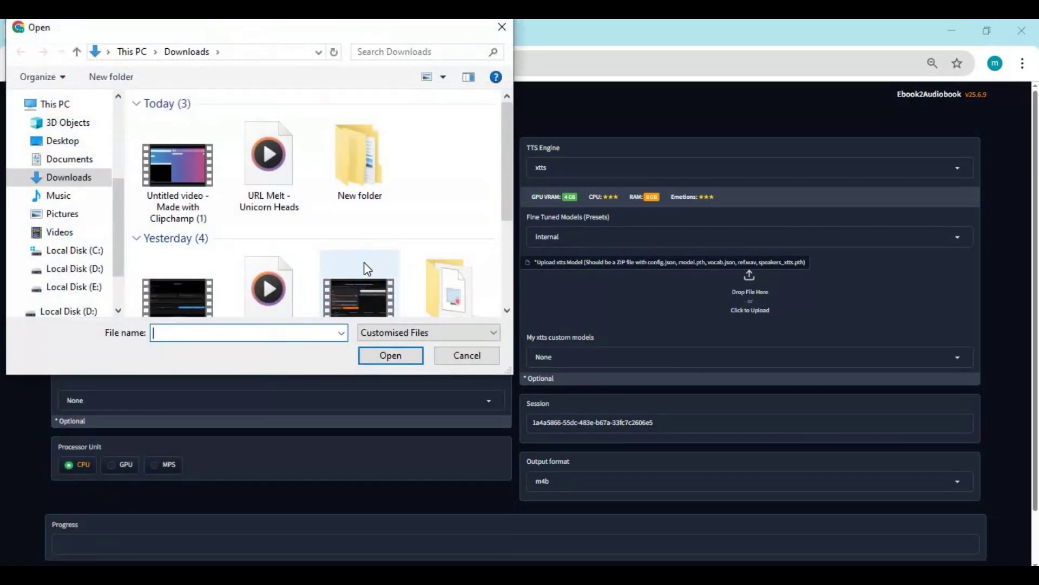
{"action": "scroll", "coordinate": [364, 267], "scroll_direction": "down", "scroll_amount": 2}
{"action": "left_click", "coordinate": [246, 252]}
{"action": "key", "text": "Return"}
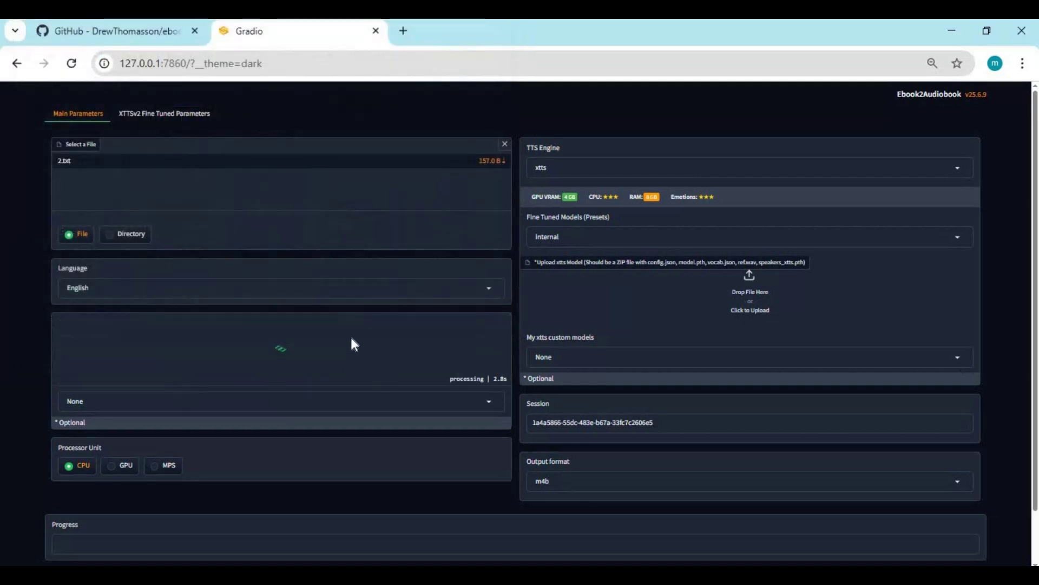
Look through the list of available cloning voices and play a preview of the demo1_audio voice.
{"action": "left_click", "coordinate": [383, 404]}
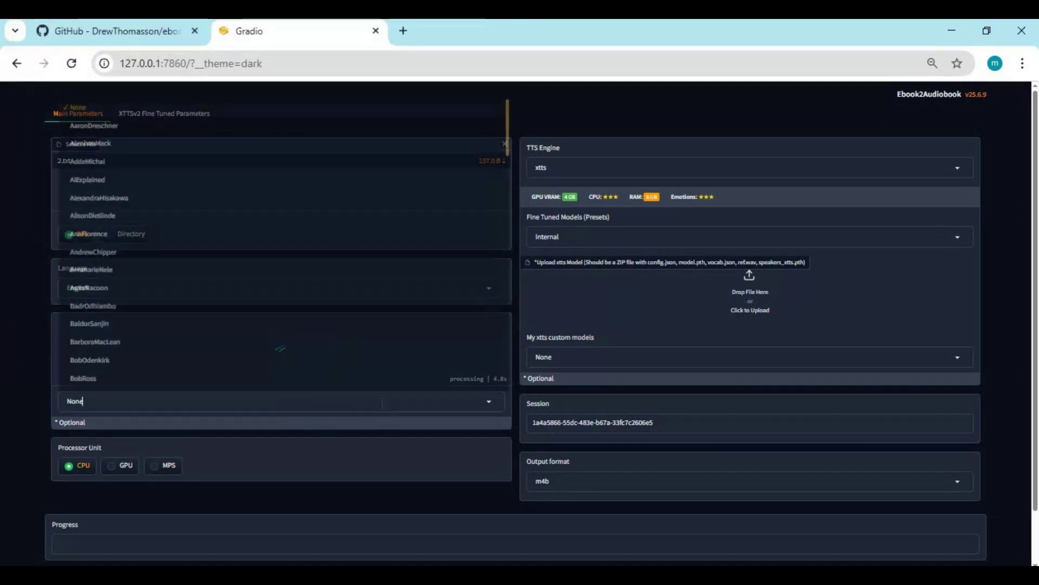
{"action": "scroll", "coordinate": [204, 239], "scroll_direction": "down", "scroll_amount": 5}
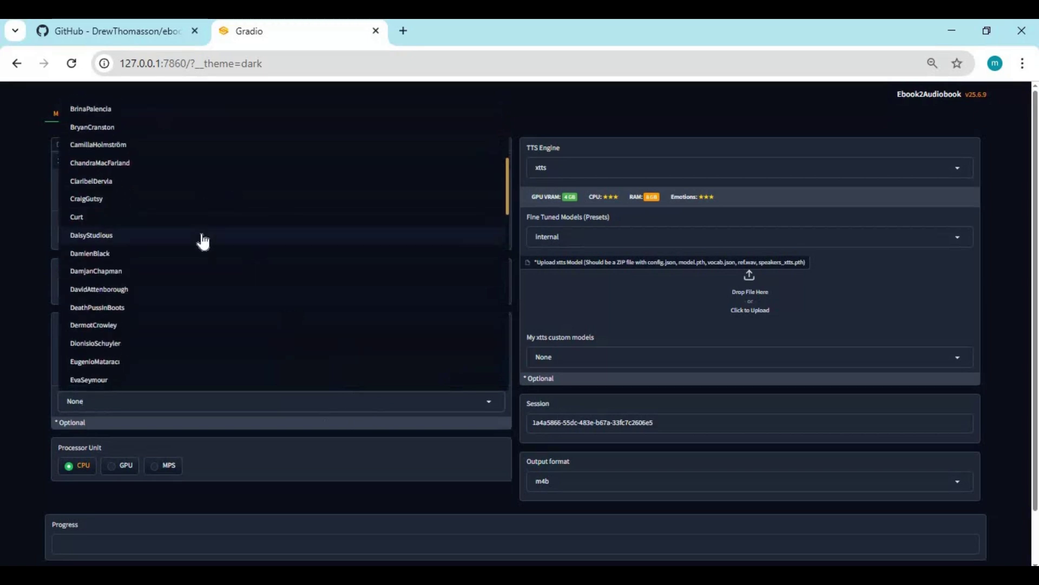
{"action": "scroll", "coordinate": [203, 241], "scroll_direction": "down", "scroll_amount": 15}
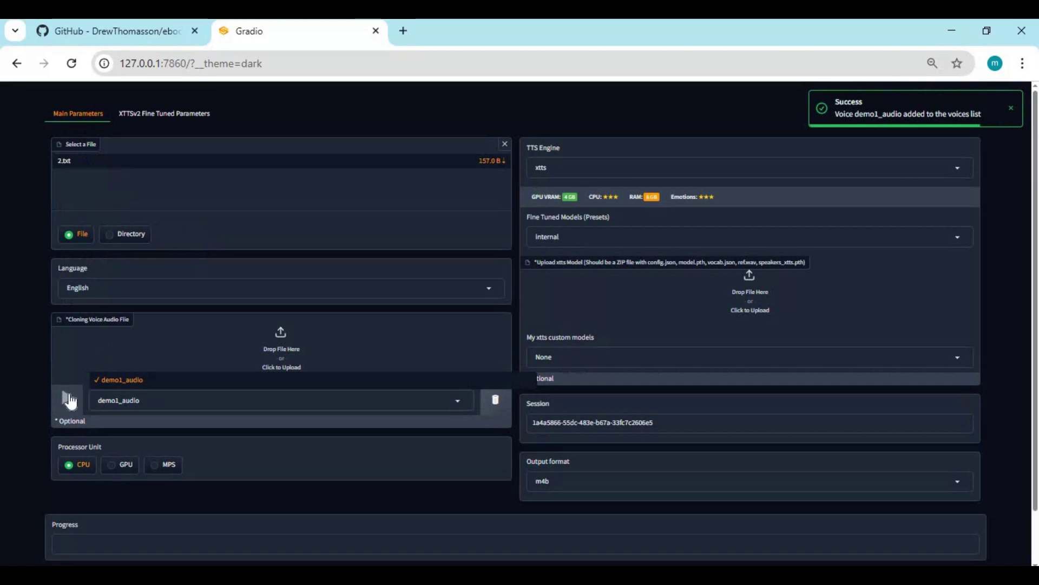
{"action": "left_click", "coordinate": [69, 398]}
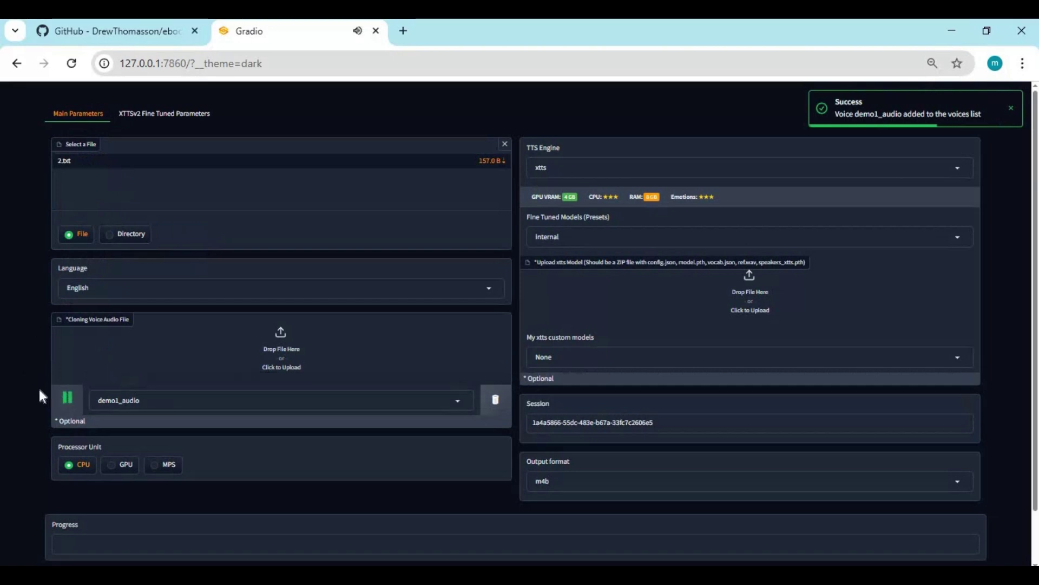
{"action": "left_click", "coordinate": [67, 399]}
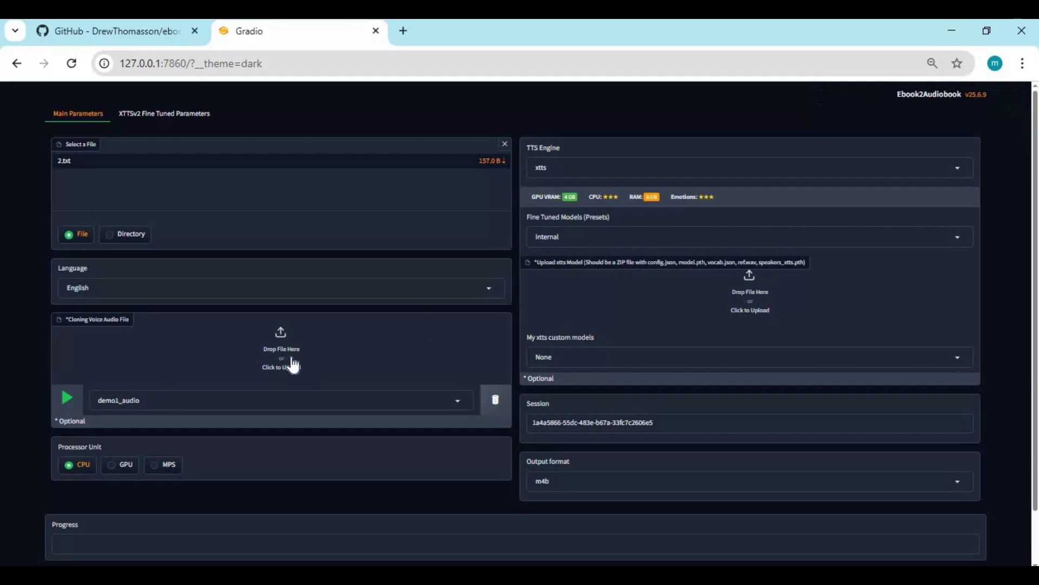
Review the available TTS engines and select xtts.
{"action": "scroll", "coordinate": [305, 356], "scroll_direction": "down", "scroll_amount": 1}
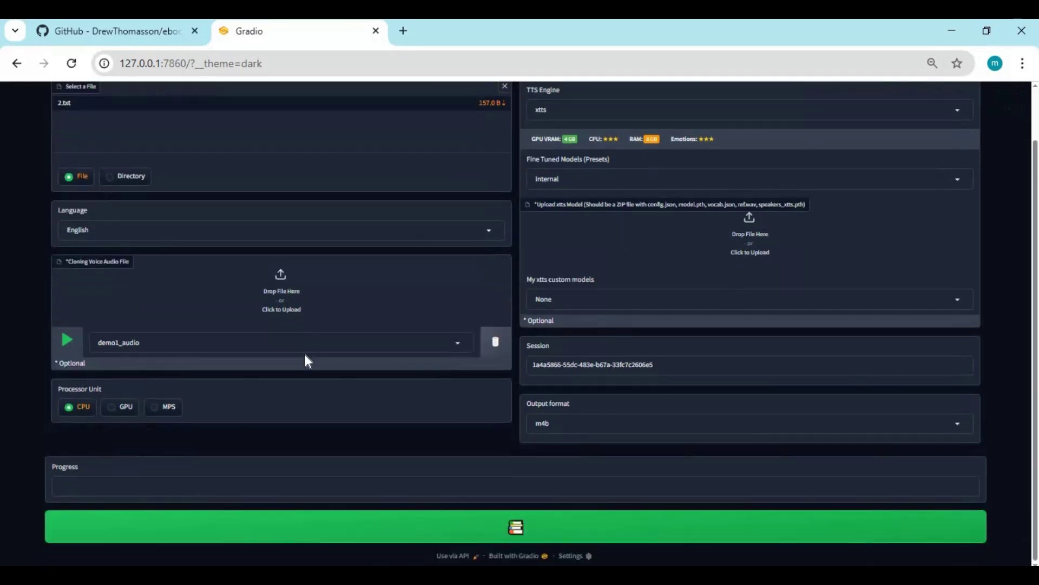
{"action": "scroll", "coordinate": [305, 362], "scroll_direction": "up", "scroll_amount": 1}
{"action": "left_click", "coordinate": [569, 167]}
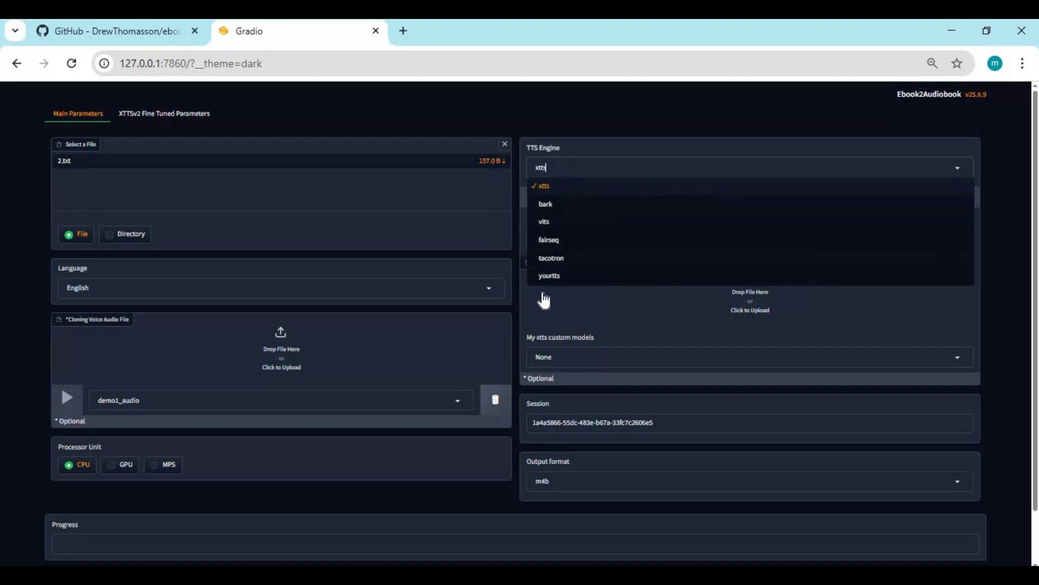
{"action": "left_click", "coordinate": [541, 185]}
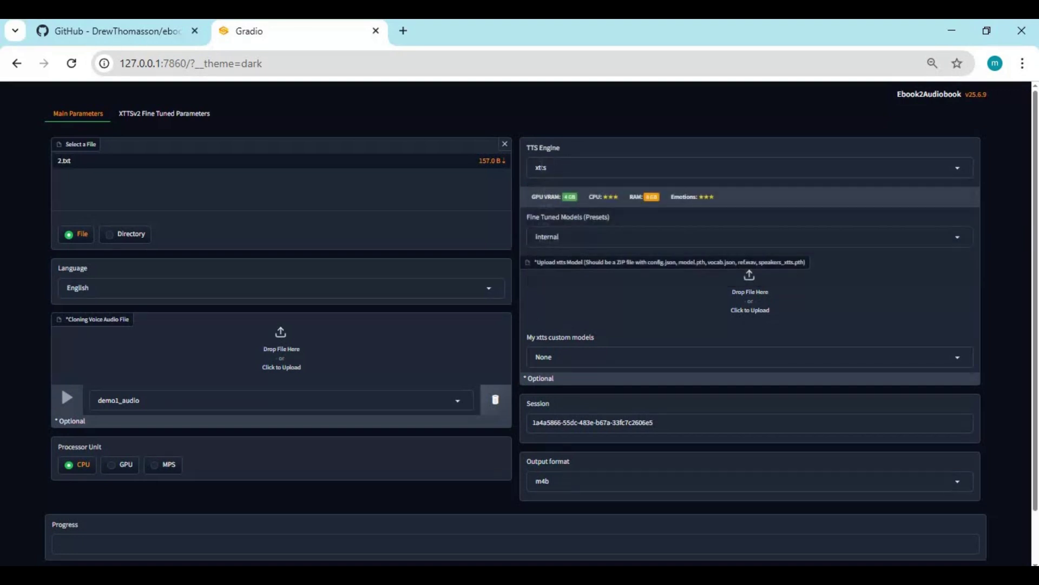
Review the fine-tuned model presets and the available output formats, keeping the internal preset and m4b.
{"action": "left_click", "coordinate": [590, 233]}
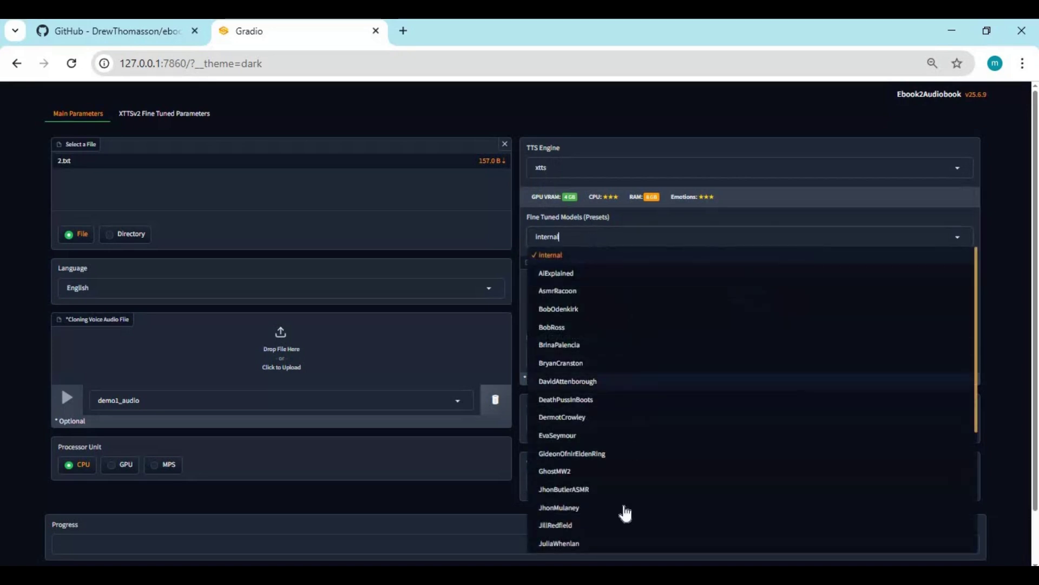
{"action": "left_click", "coordinate": [454, 178]}
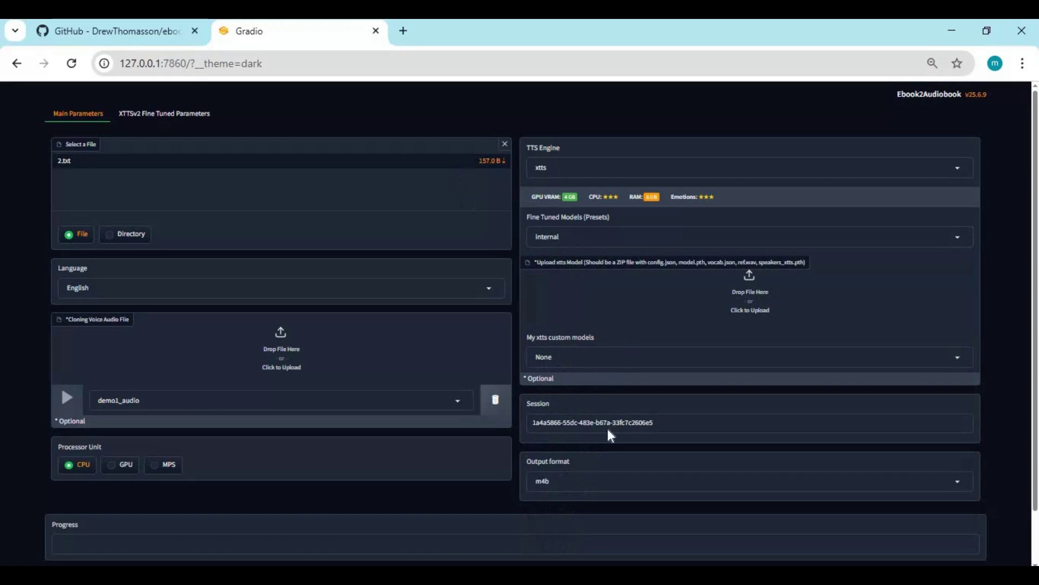
{"action": "left_click", "coordinate": [609, 484]}
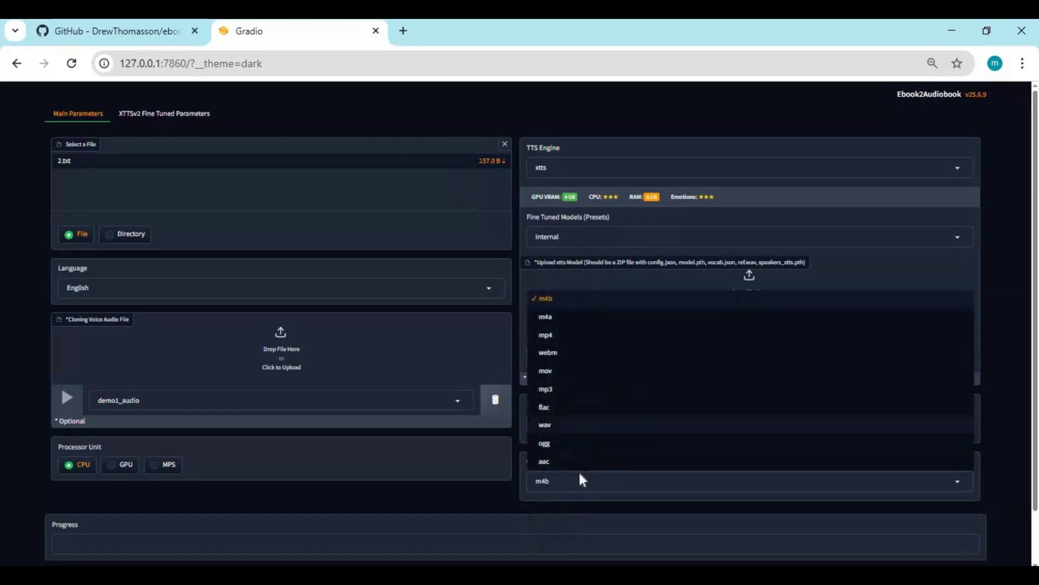
{"action": "left_click", "coordinate": [486, 505]}
Start converting 2.txt into an audiobook and check the conversion log in the command window.
{"action": "scroll", "coordinate": [541, 514], "scroll_direction": "down", "scroll_amount": 1}
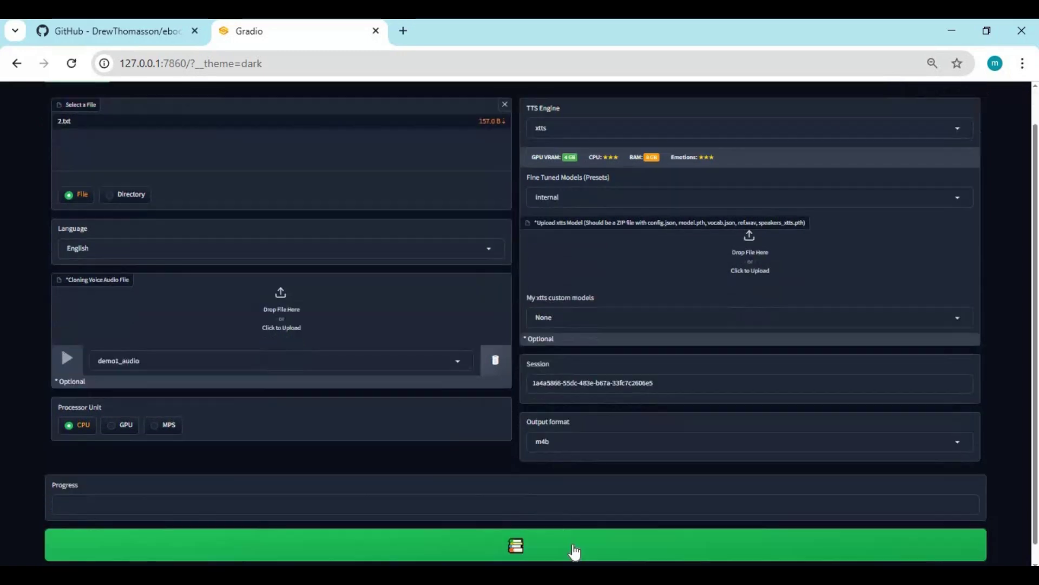
{"action": "left_click", "coordinate": [489, 531]}
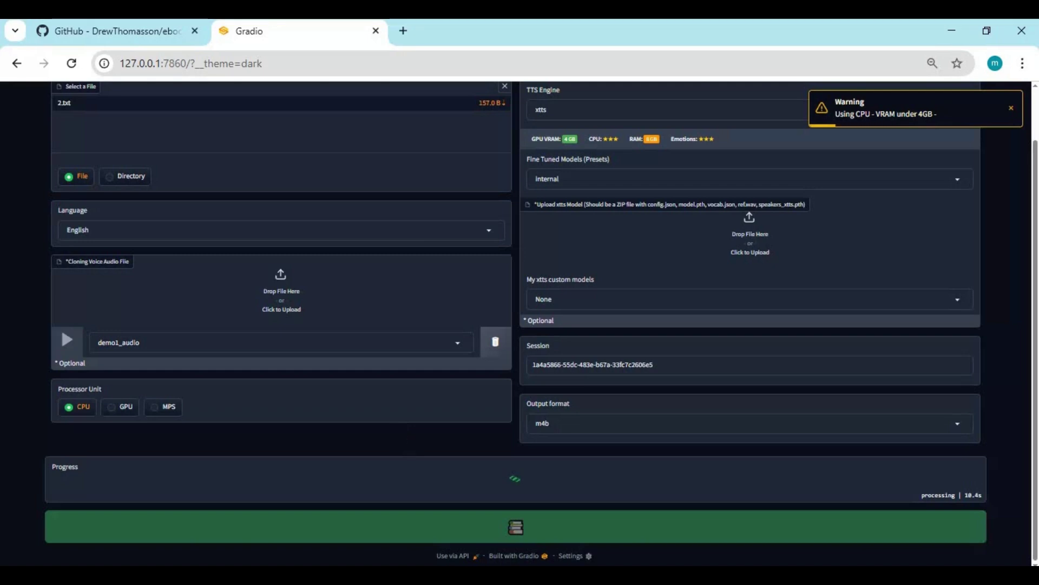
{"action": "key", "text": "alt+Tab"}
{"action": "scroll", "coordinate": [414, 433], "scroll_direction": "down", "scroll_amount": 1}
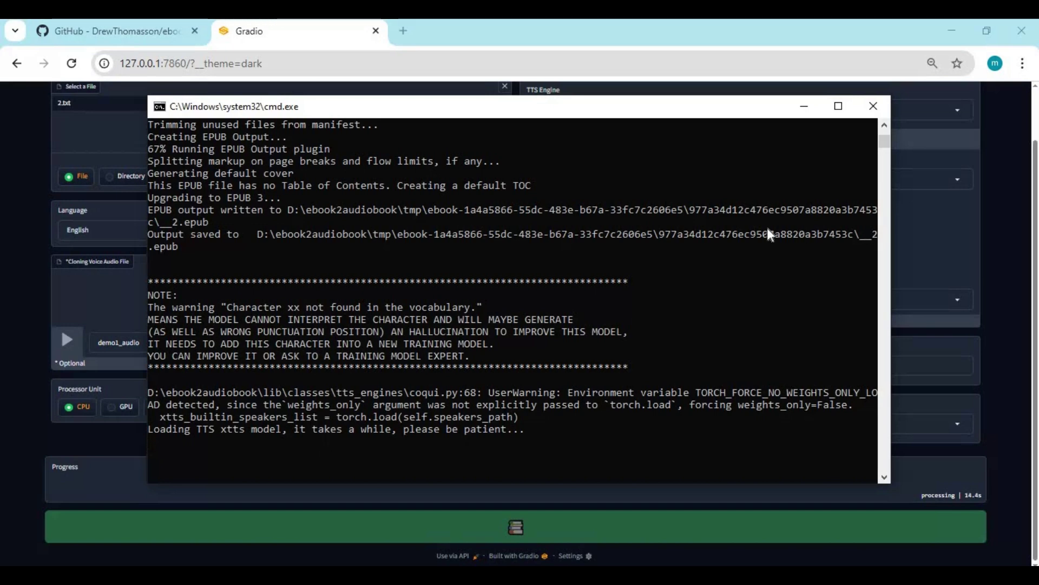
{"action": "left_click", "coordinate": [806, 108]}
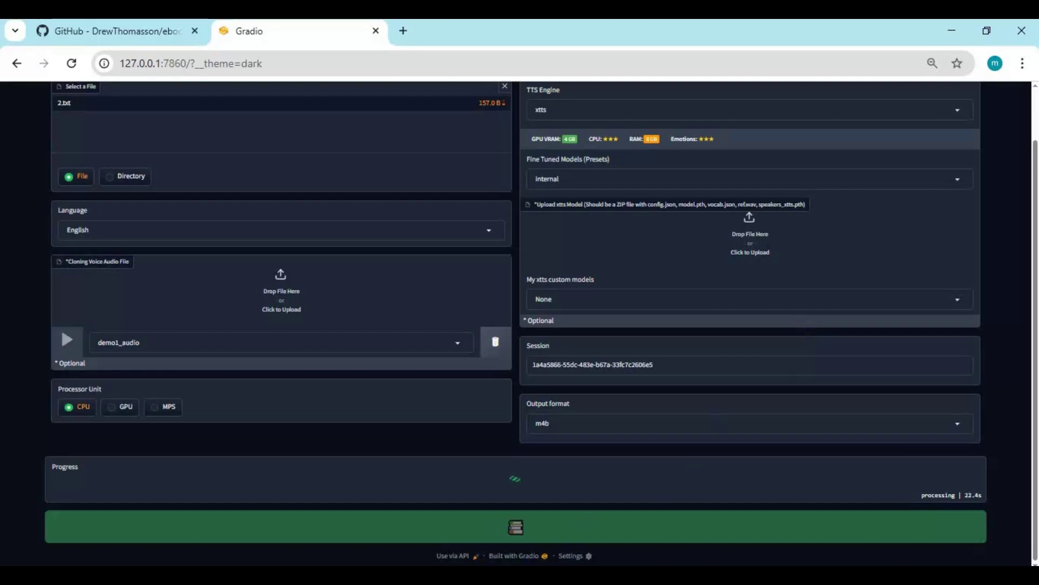
Play the generated English audiobook 2.m4b once the conversion has finished.
{"action": "key", "text": "alt+Tab"}
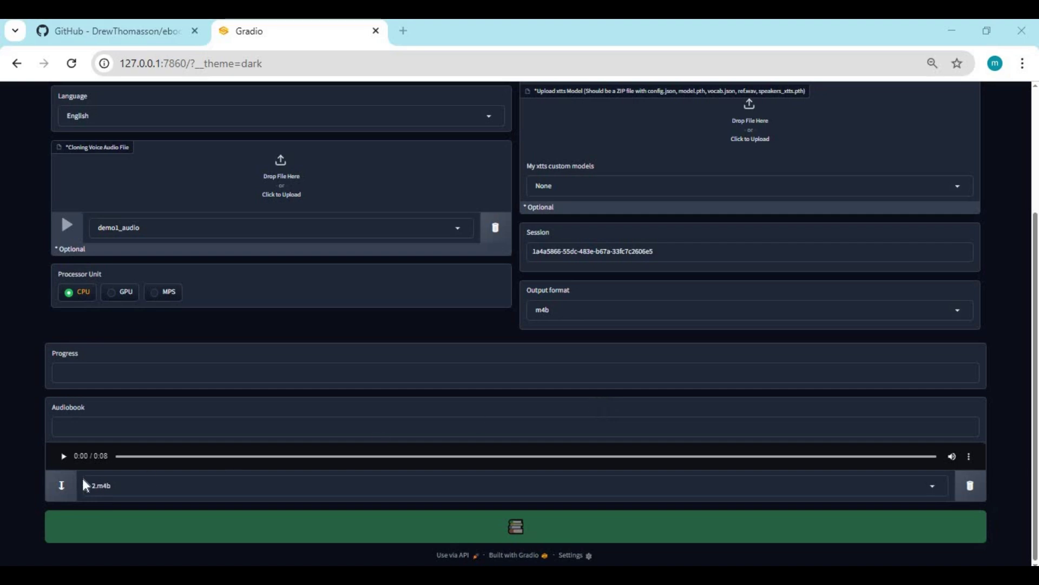
{"action": "left_click", "coordinate": [62, 458]}
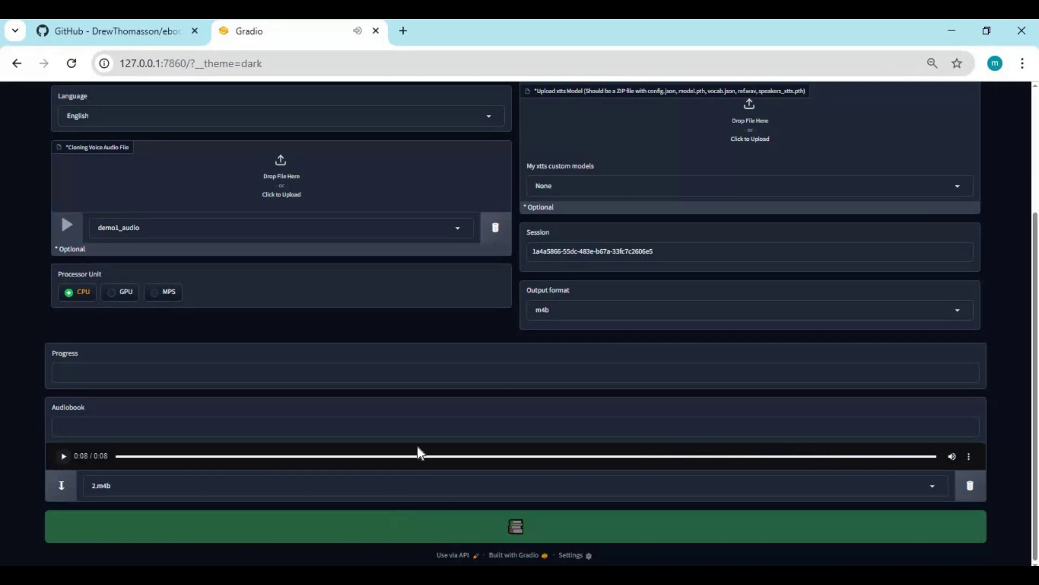
Upload 2.txt from the Downloads folder again as the ebook file for another conversion.
{"action": "scroll", "coordinate": [418, 446], "scroll_direction": "up", "scroll_amount": 3}
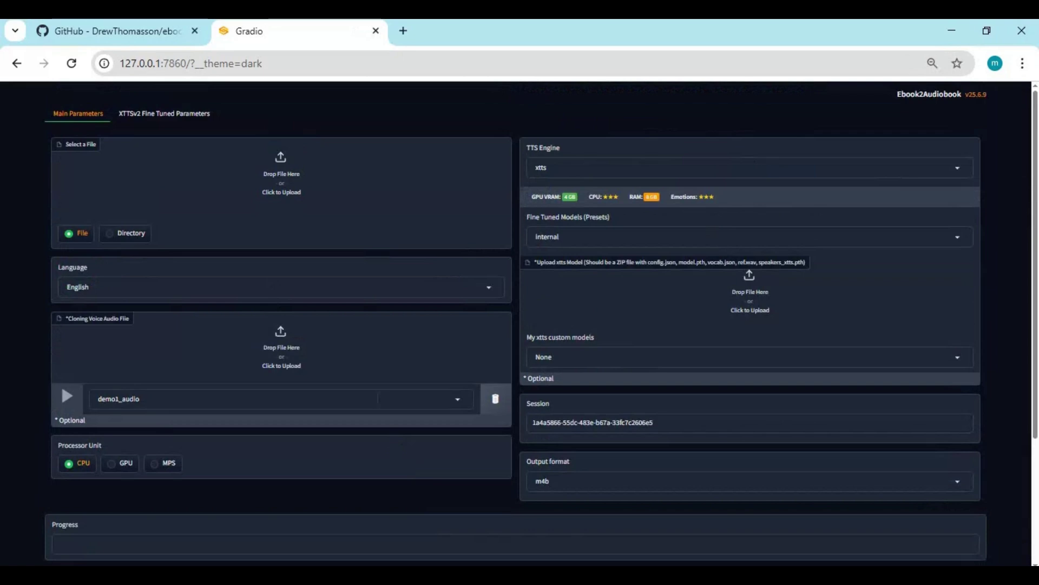
{"action": "left_click", "coordinate": [275, 179]}
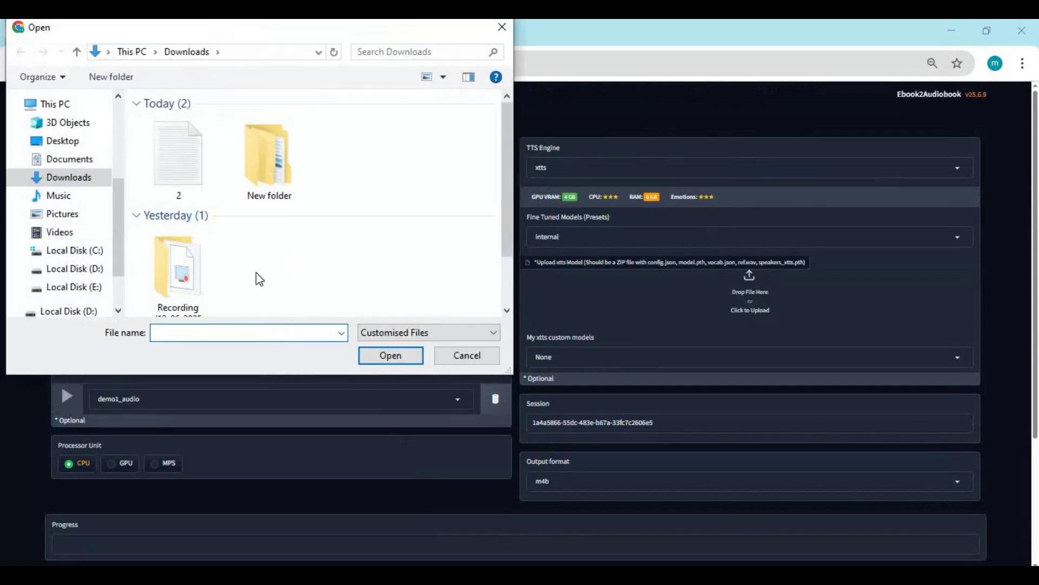
{"action": "double_click", "coordinate": [177, 178]}
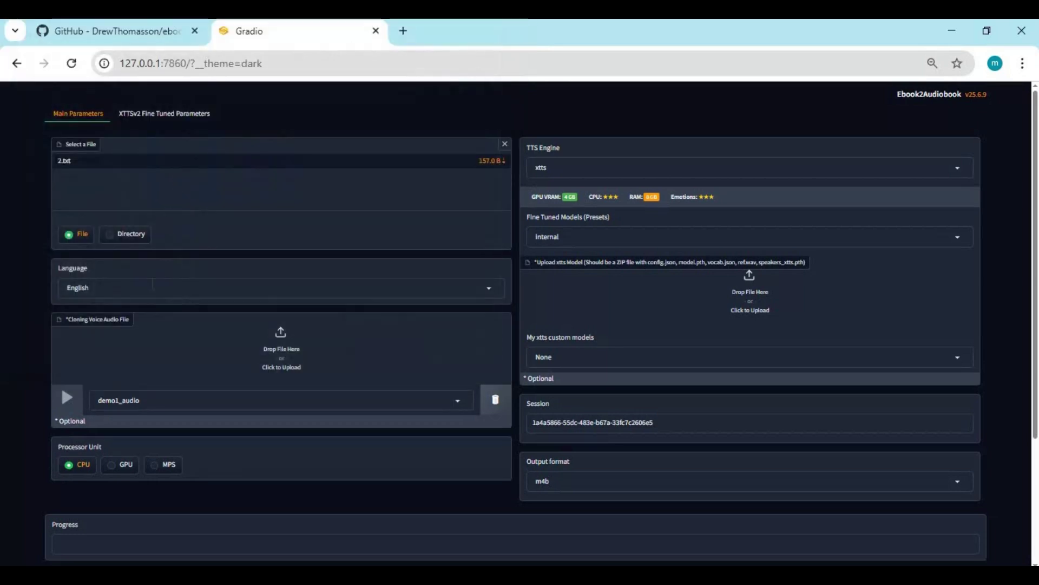
Browse the list of supported languages and set the ebook language to Spanish - Español.
{"action": "left_click", "coordinate": [152, 284]}
{"action": "scroll", "coordinate": [328, 435], "scroll_direction": "down", "scroll_amount": 4}
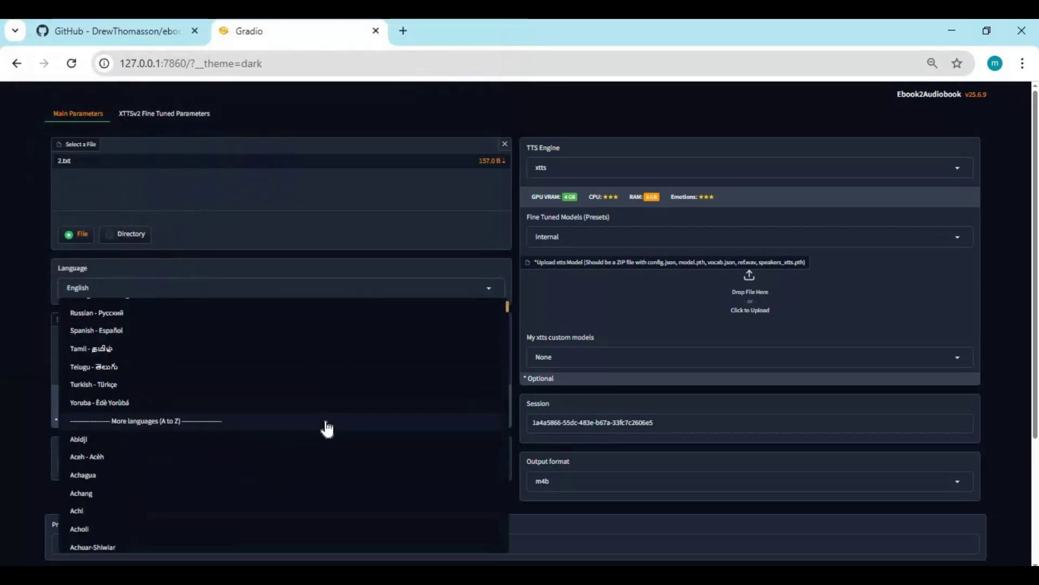
{"action": "scroll", "coordinate": [325, 427], "scroll_direction": "down", "scroll_amount": 2}
{"action": "scroll", "coordinate": [325, 427], "scroll_direction": "up", "scroll_amount": 4}
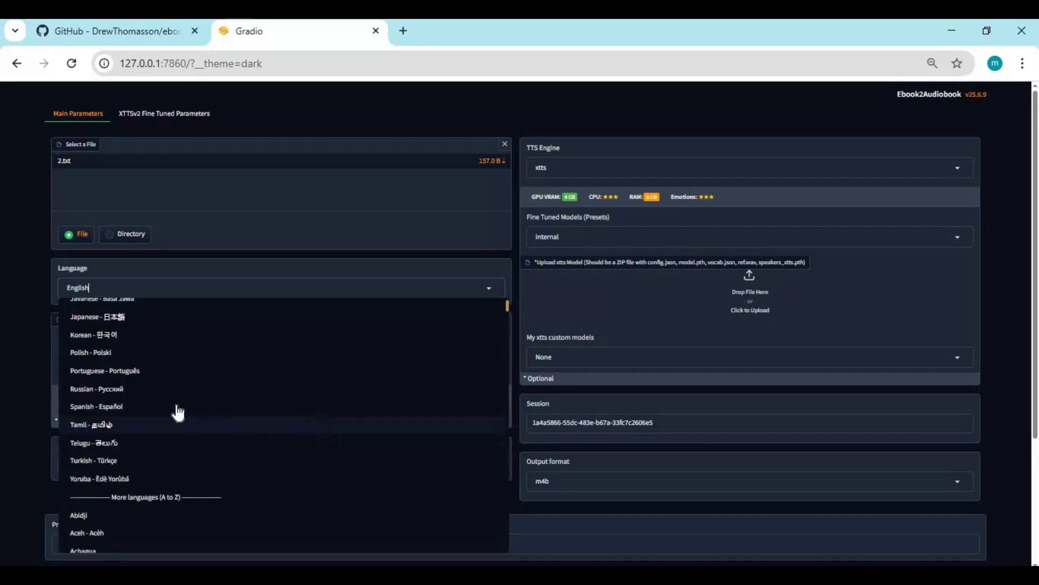
{"action": "left_click", "coordinate": [140, 408]}
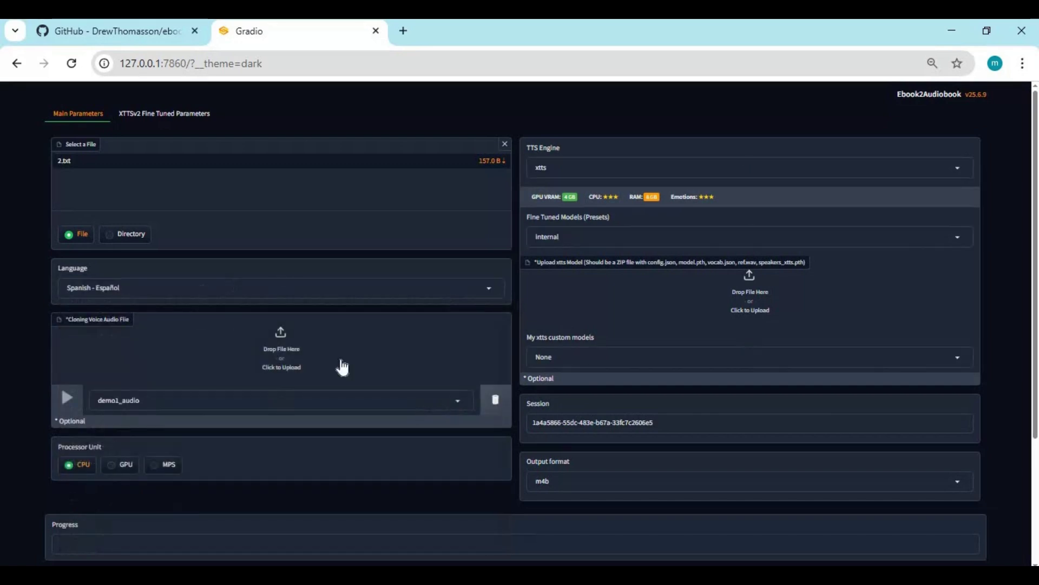
Upload the demo1_audio recording from the Downloads folder again as the cloning voice audio file.
{"action": "left_click", "coordinate": [292, 358]}
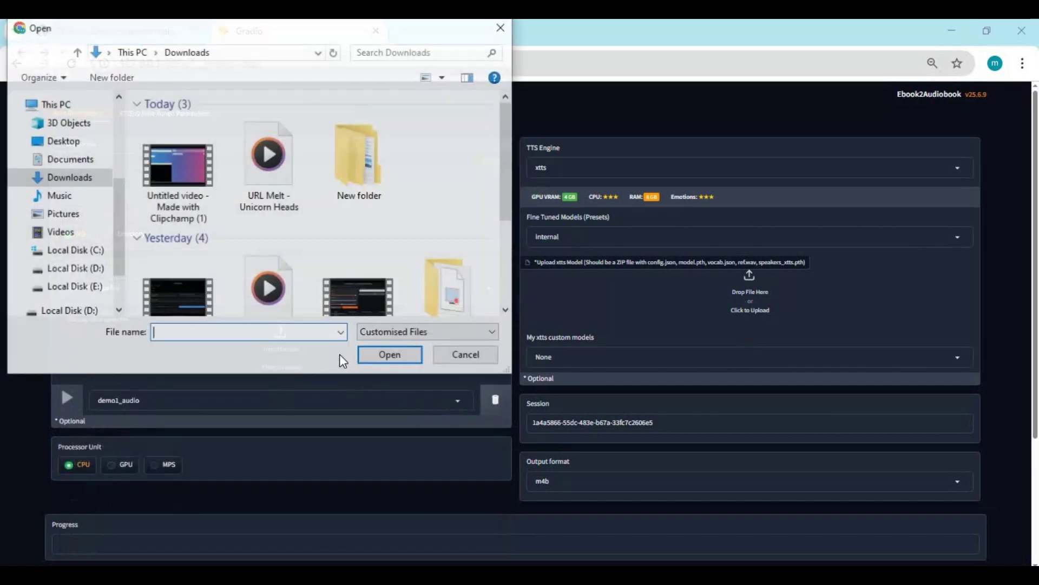
{"action": "scroll", "coordinate": [376, 269], "scroll_direction": "down", "scroll_amount": 3}
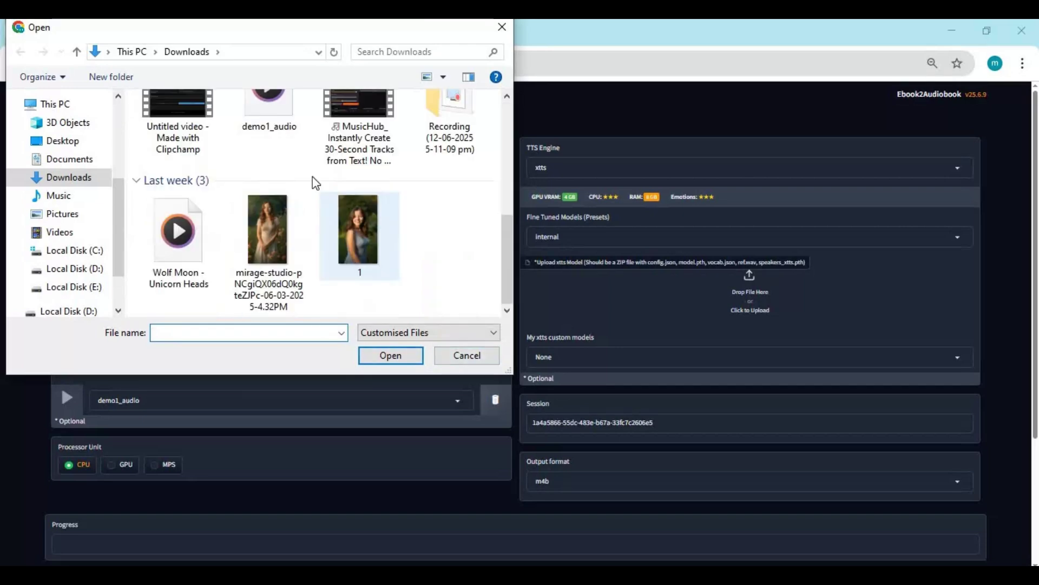
{"action": "double_click", "coordinate": [360, 246]}
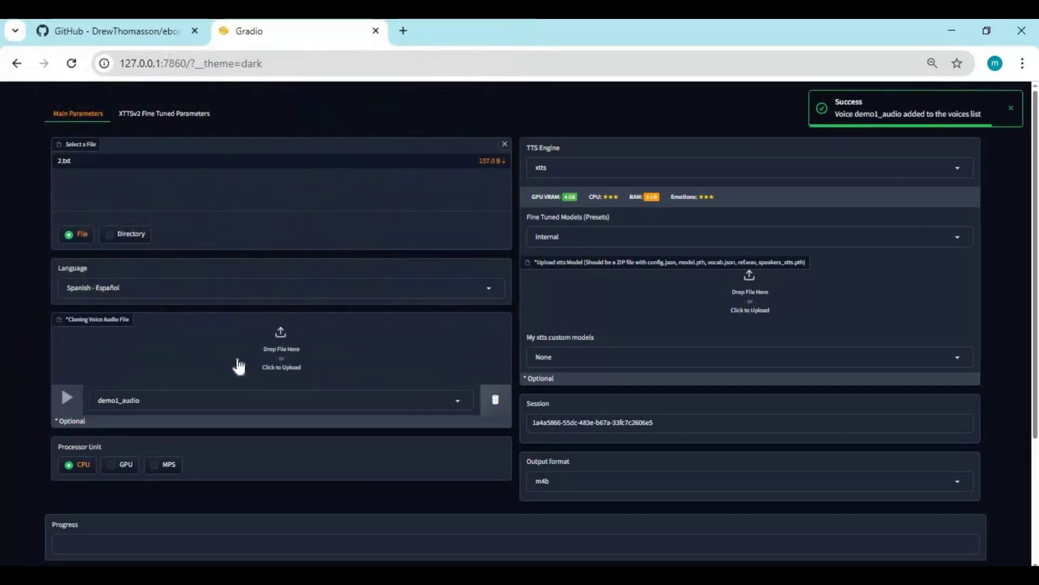
Convert 2.txt into a Spanish audiobook with the demo1_audio voice and play the resulting 2.m4b.
{"action": "scroll", "coordinate": [84, 414], "scroll_direction": "down", "scroll_amount": 3}
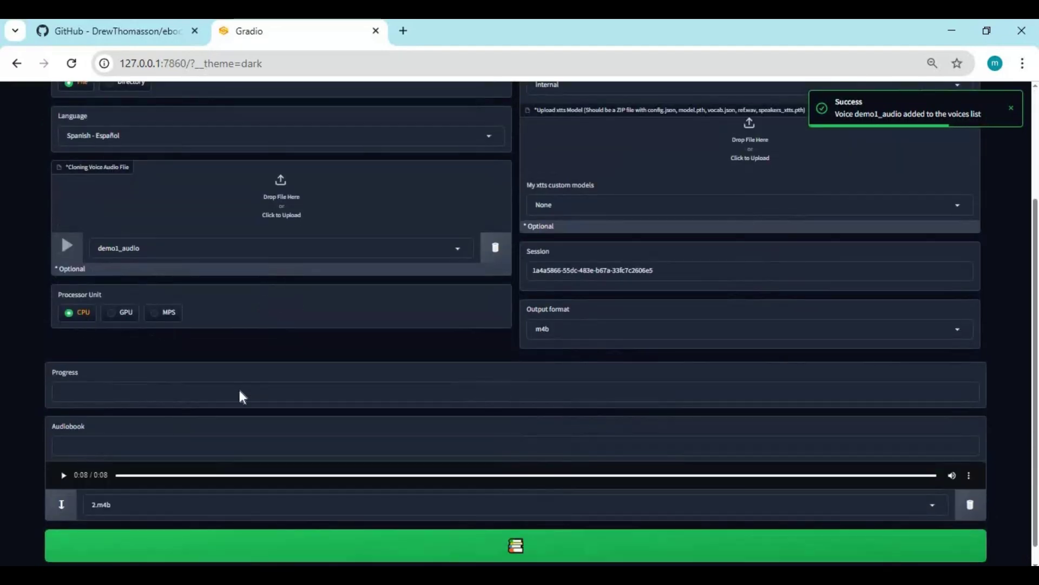
{"action": "scroll", "coordinate": [309, 543], "scroll_direction": "down", "scroll_amount": 1}
{"action": "left_click", "coordinate": [424, 531]}
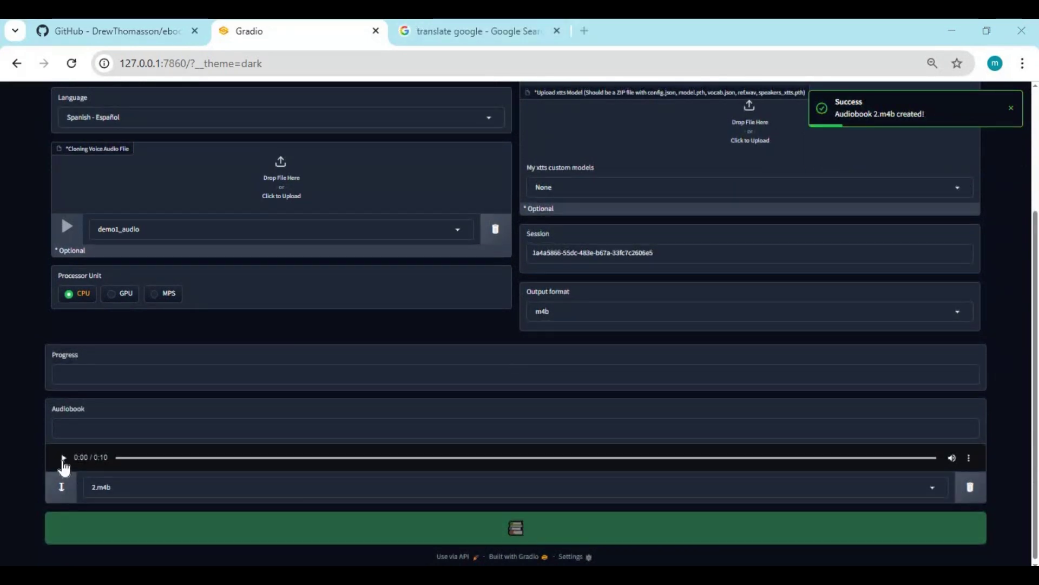
{"action": "left_click", "coordinate": [63, 457]}
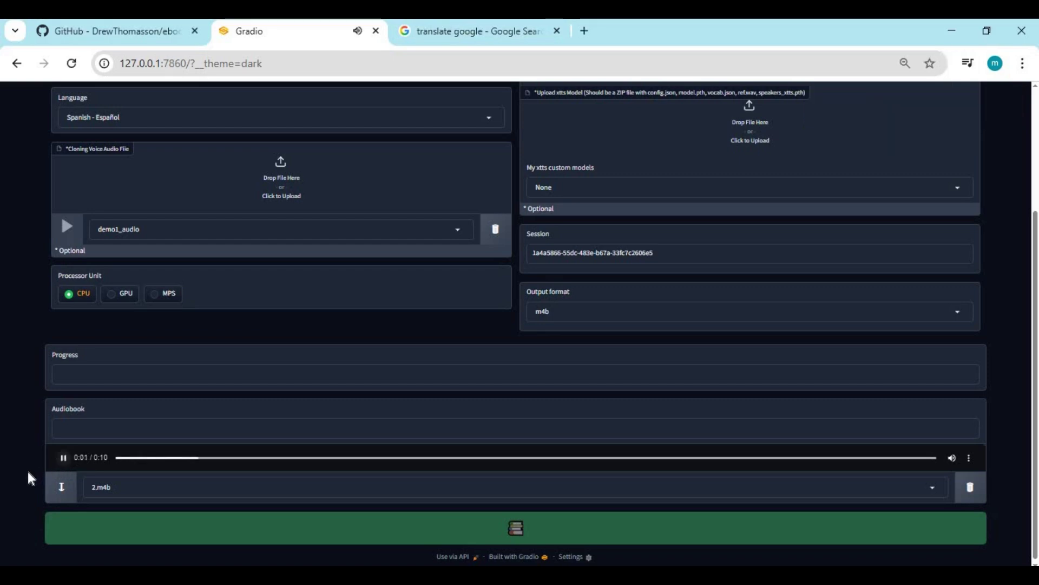